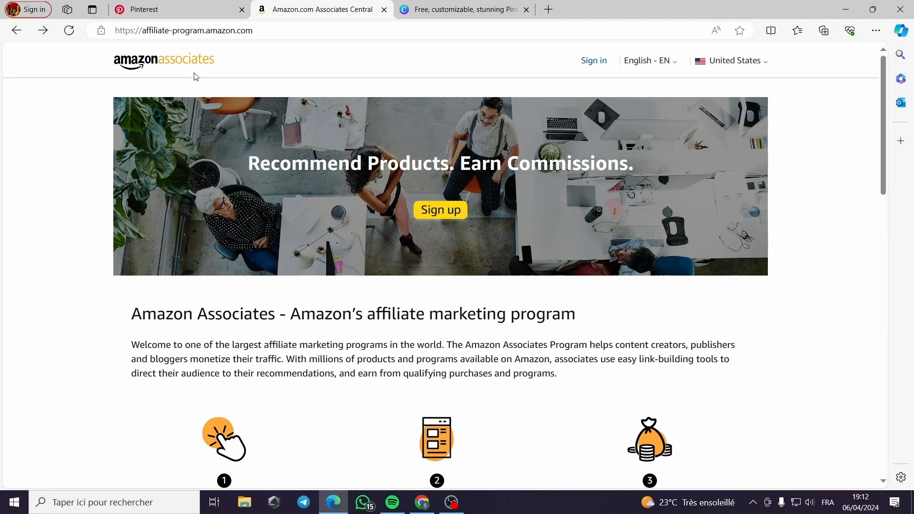
Switch to the Pinterest page and sign up with the existing Google account, confirming the sign-in
left_click(172, 15)
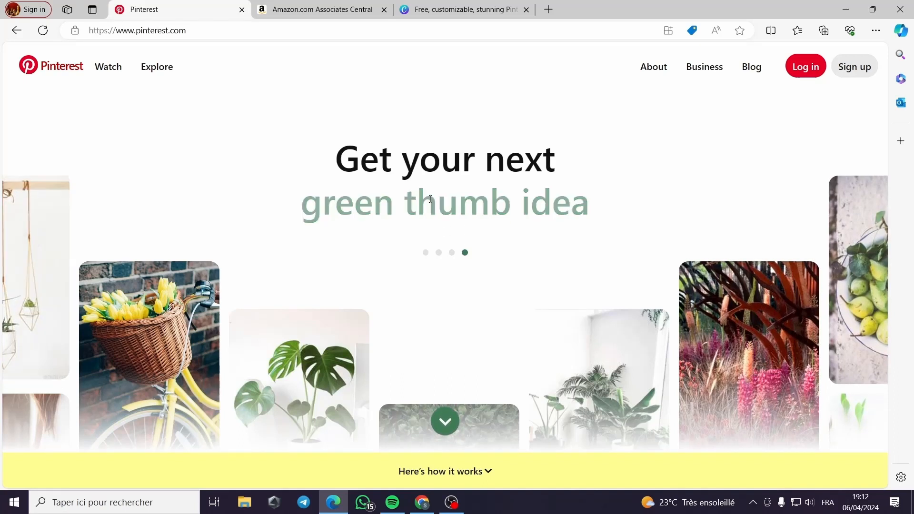
left_click(859, 72)
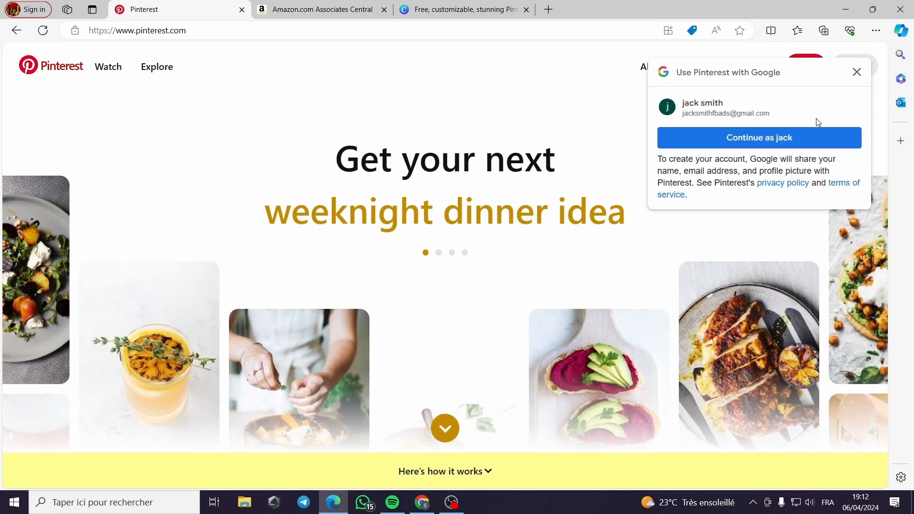
left_click(857, 71)
left_click(855, 68)
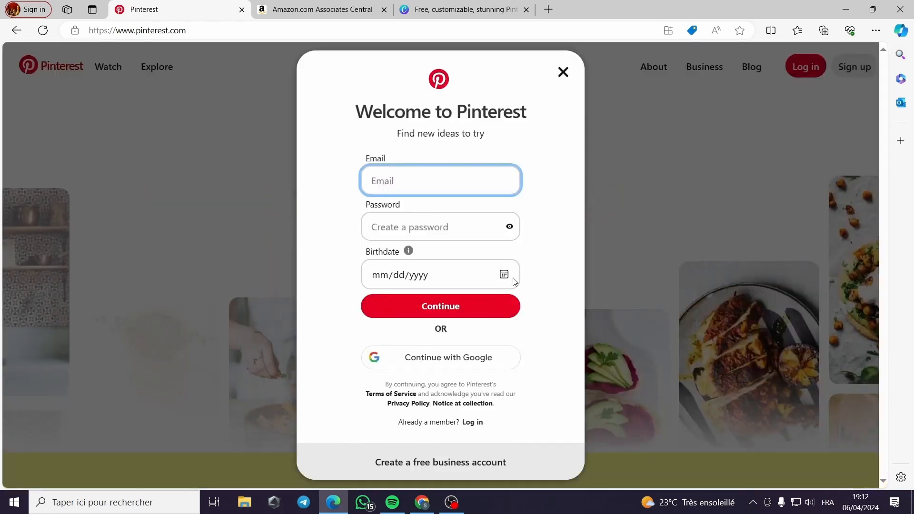
left_click(442, 363)
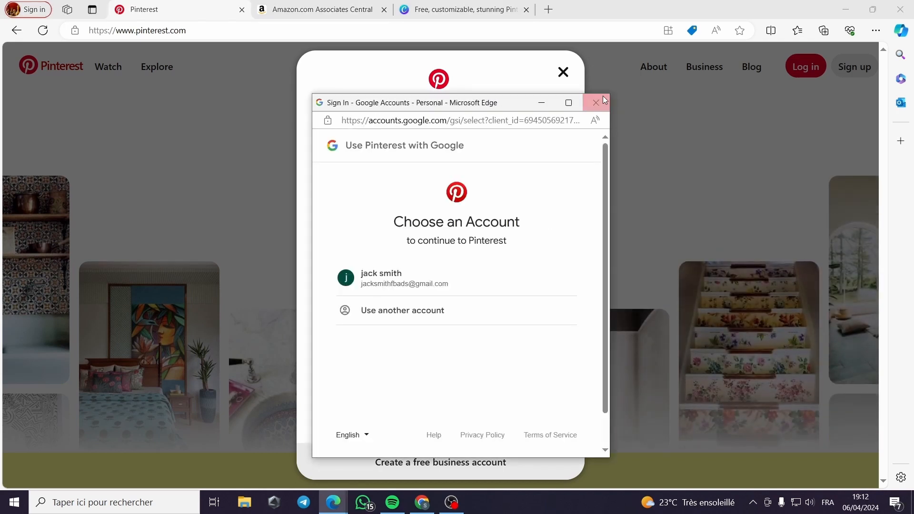
left_click(404, 286)
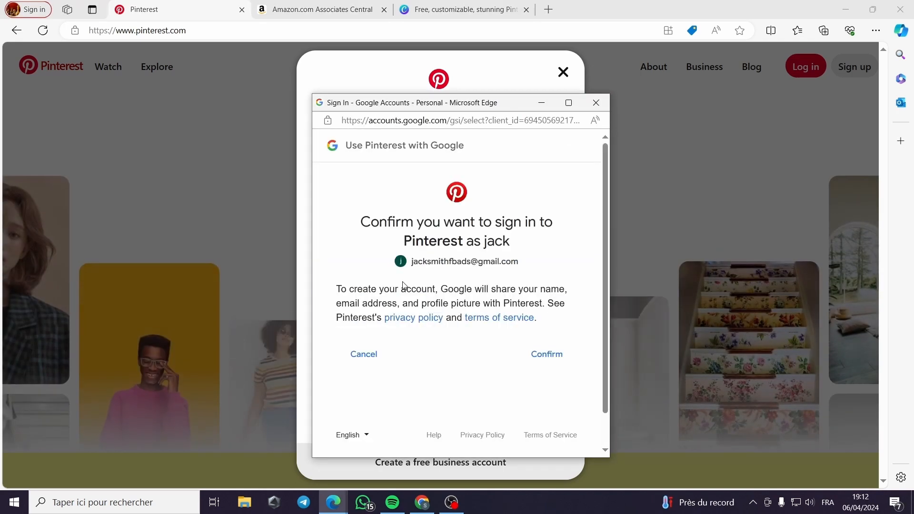
left_click(544, 355)
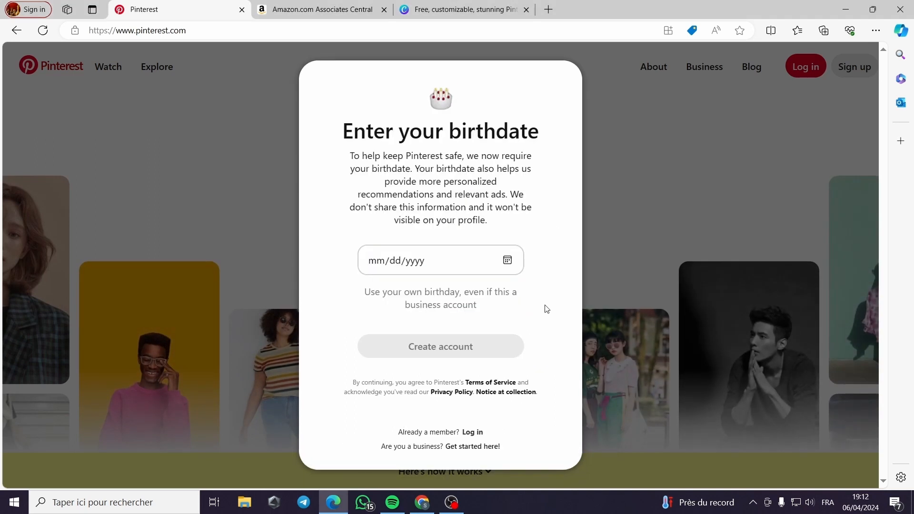
Enter the account holder's birthdate and create the account
left_click(424, 260)
left_click(359, 261)
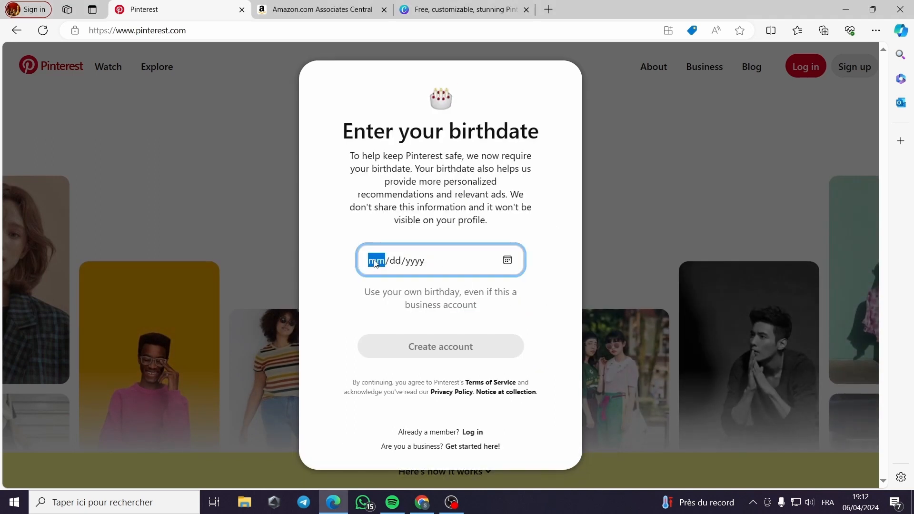
type("01/0")
type("1/2001")
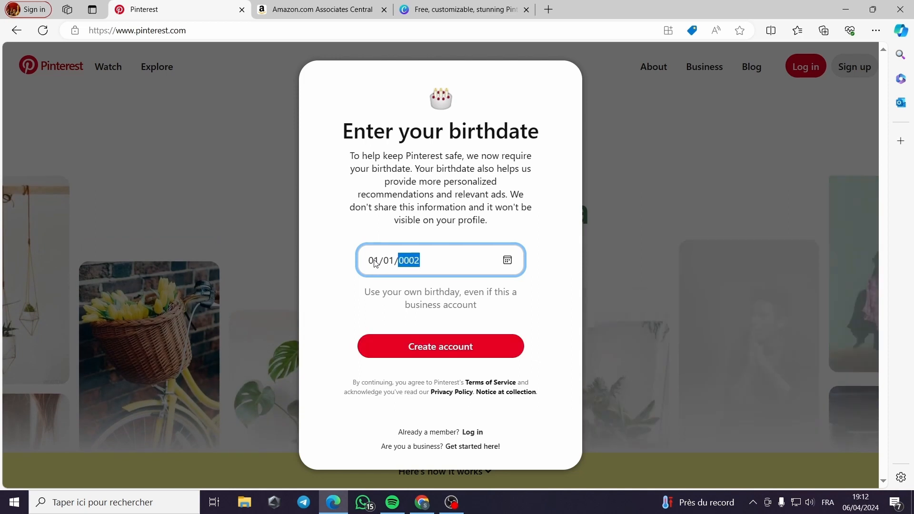
left_click(524, 331)
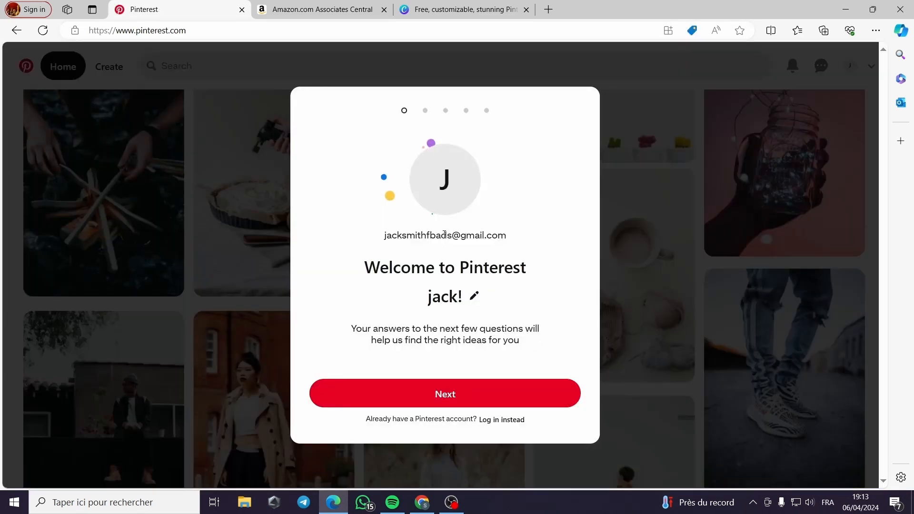
Proceed through the welcome questions, accepting English (US) as the language and Algeria as the country
left_click(451, 393)
left_click(357, 280)
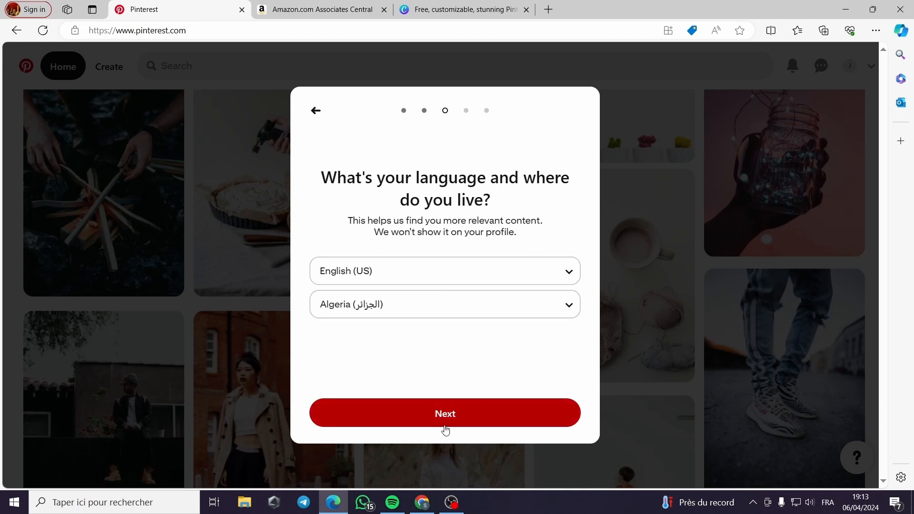
left_click(480, 415)
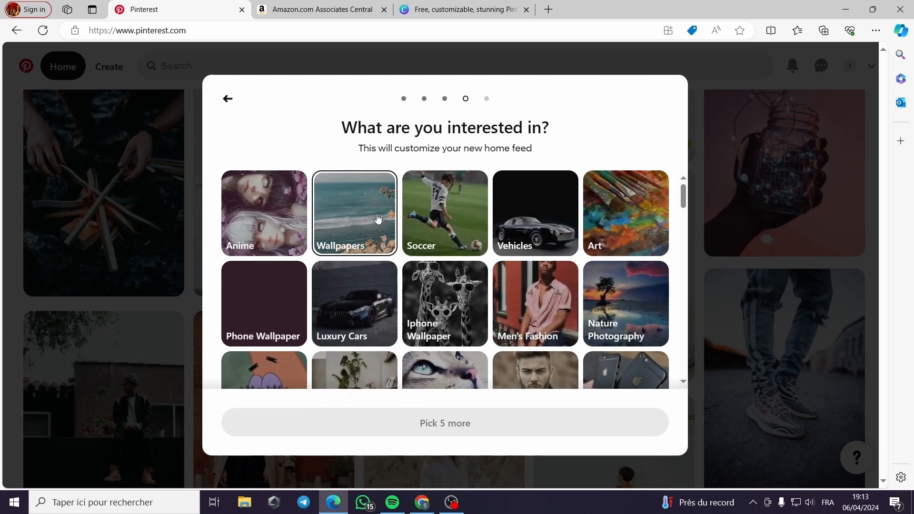
Choose Food and Drink, Home Interior Design, Bedroom Style, House Architecture and Photography as interests and finish the onboarding
scroll(596, 274, "down", 1)
scroll(597, 274, "down", 1)
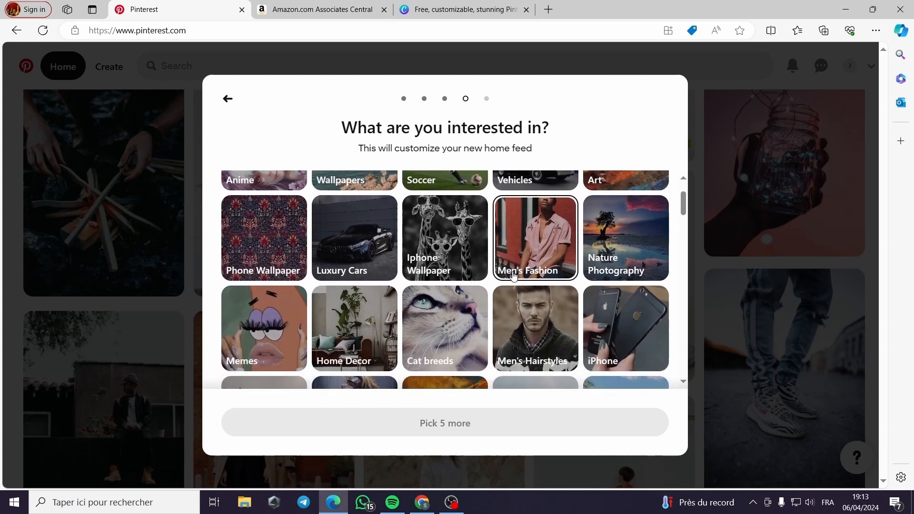
scroll(353, 285, "down", 2)
scroll(655, 291, "down", 4)
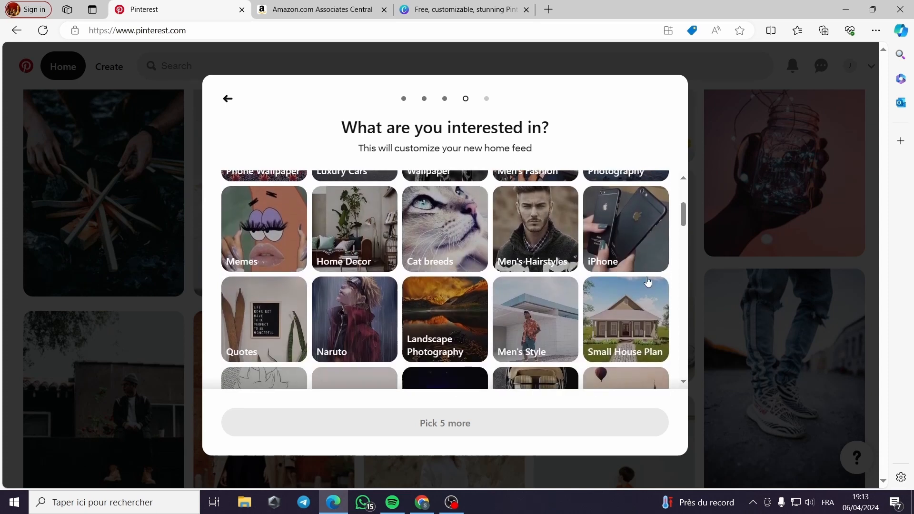
scroll(655, 291, "down", 6)
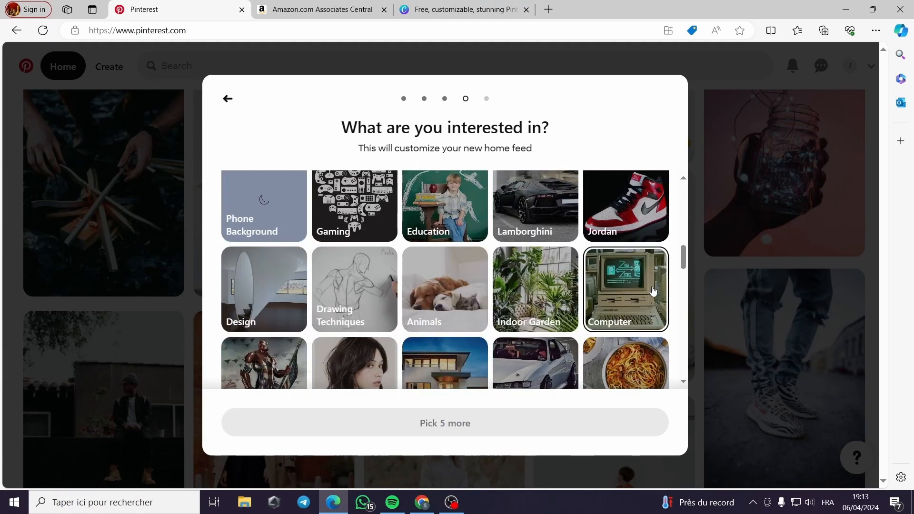
scroll(653, 291, "down", 3)
left_click(623, 318)
scroll(639, 255, "down", 1)
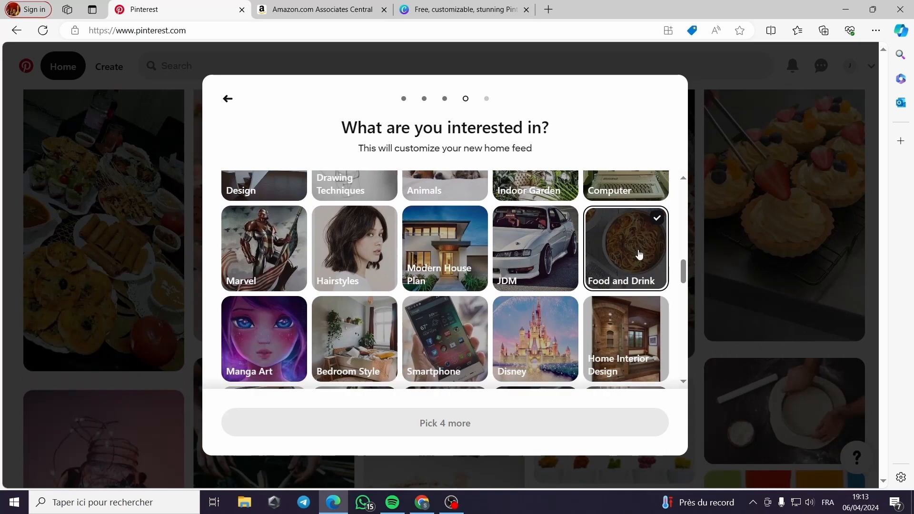
left_click(616, 331)
scroll(459, 373, "down", 2)
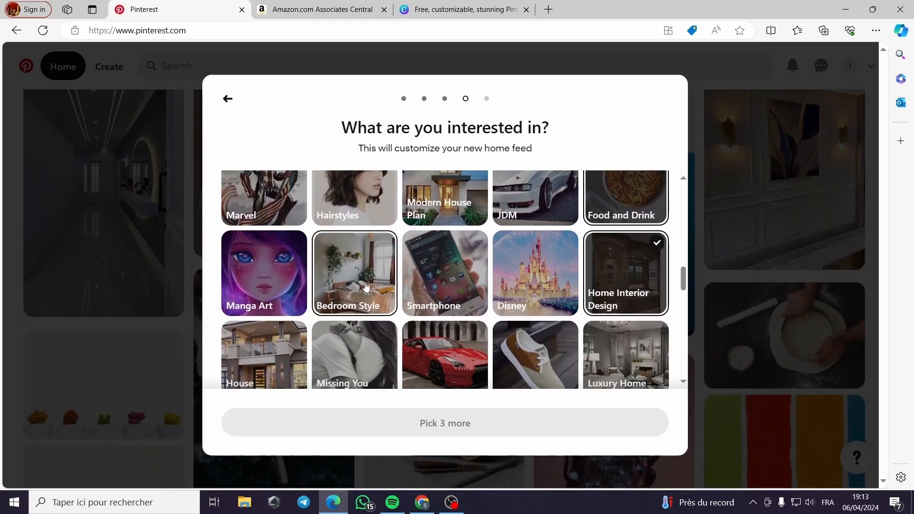
left_click(371, 289)
scroll(370, 289, "down", 2)
left_click(261, 310)
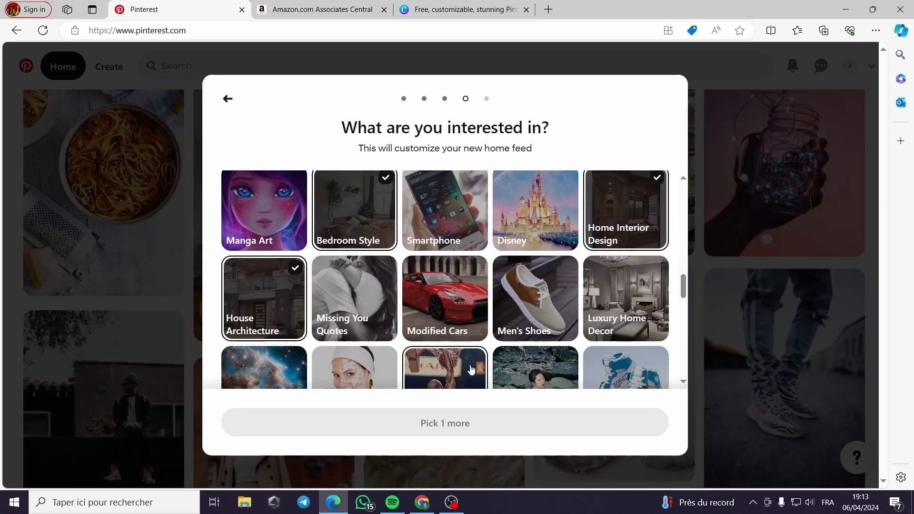
scroll(616, 364, "down", 2)
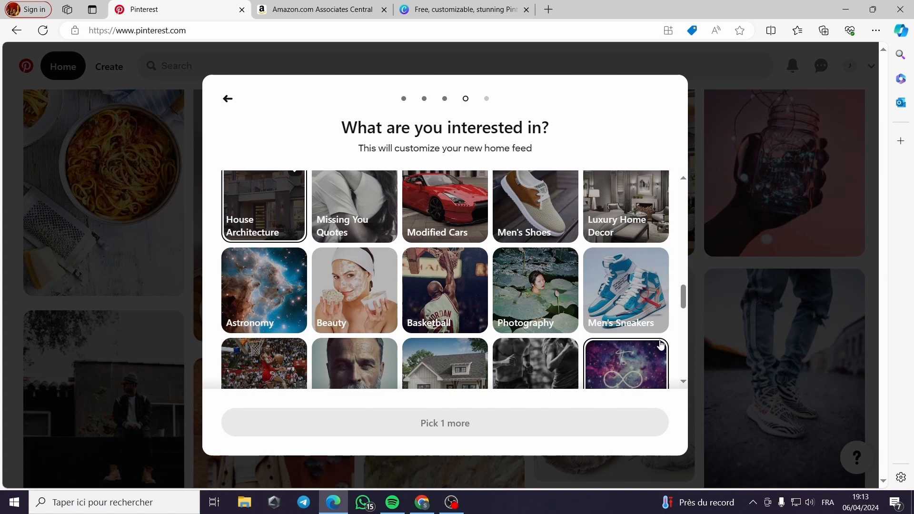
left_click(497, 265)
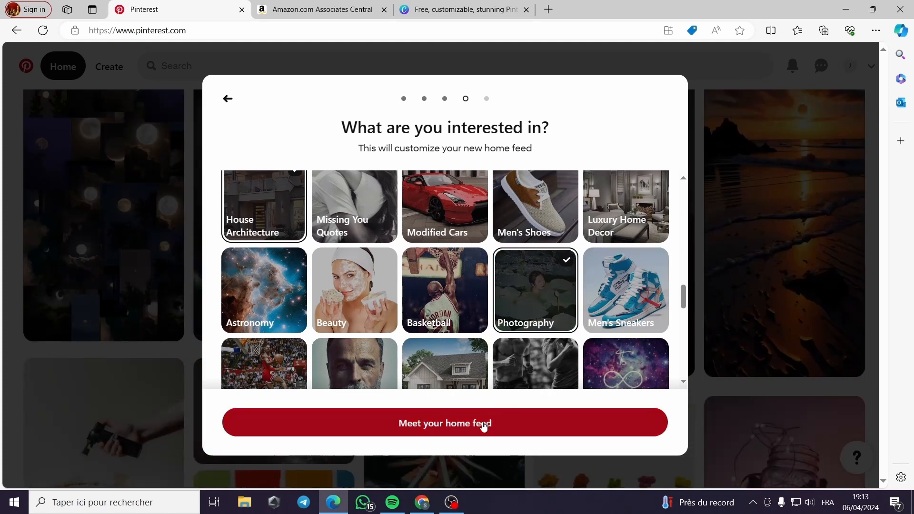
left_click(601, 412)
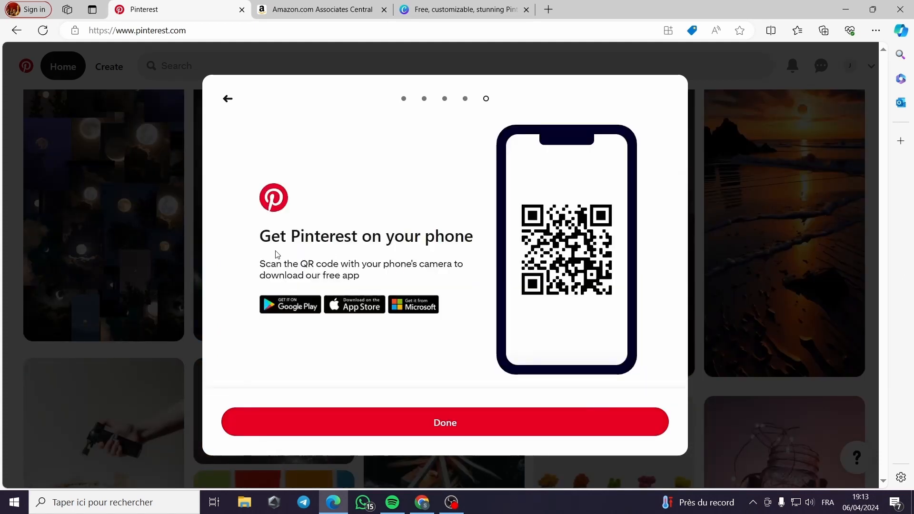
left_click(455, 427)
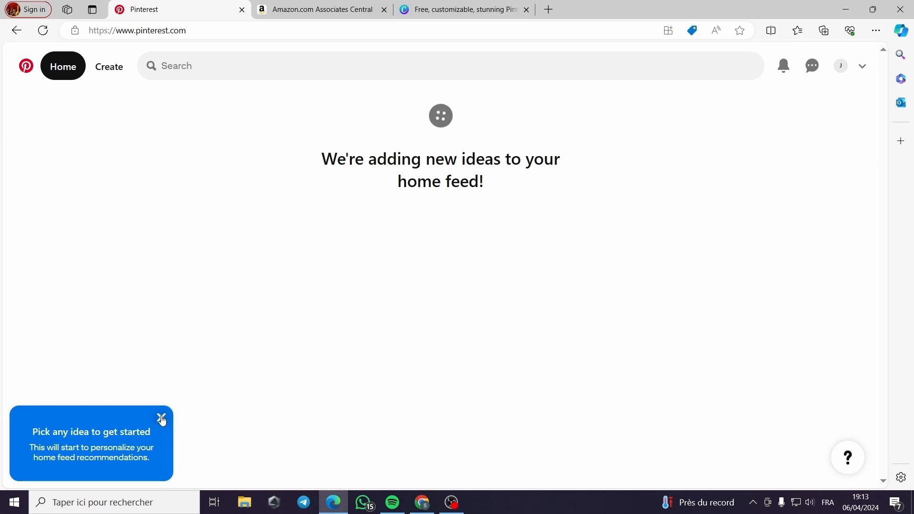
left_click(161, 418)
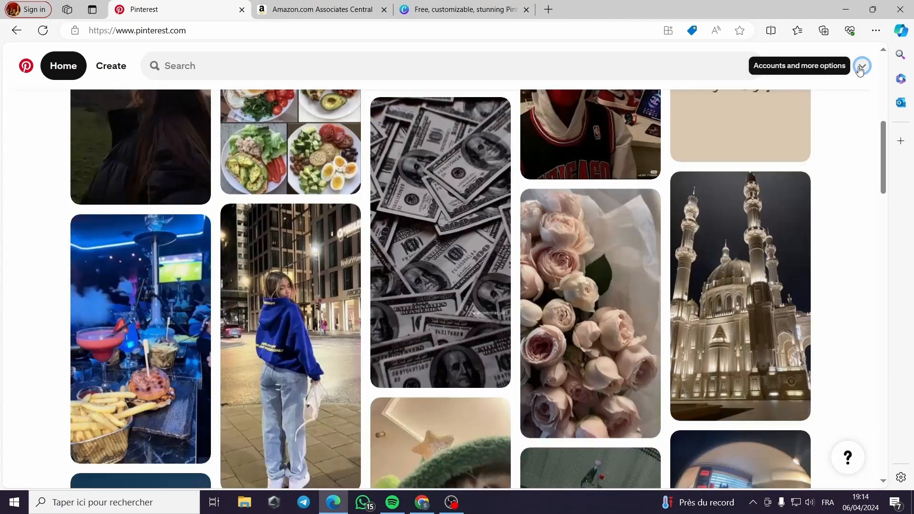
Upgrade the personal account to a free business account and describe the business as Content creator
left_click(862, 67)
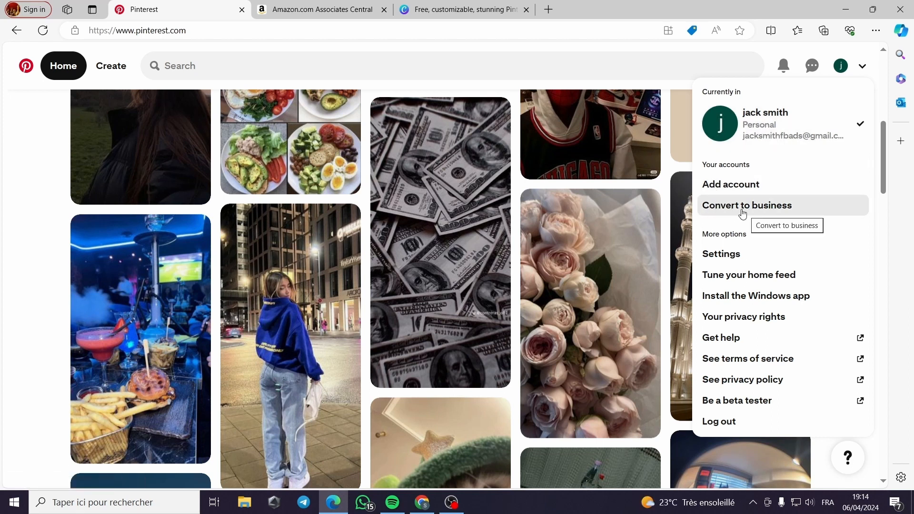
left_click(780, 208)
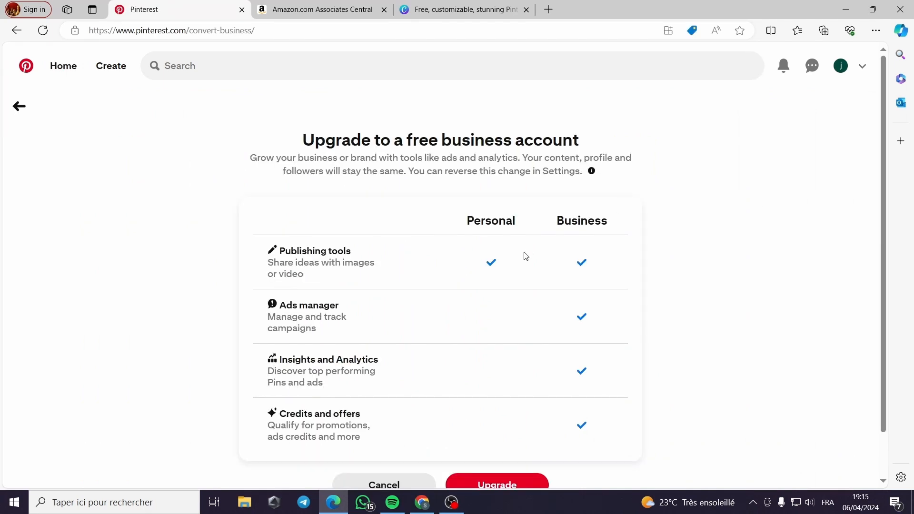
scroll(510, 248, "down", 1)
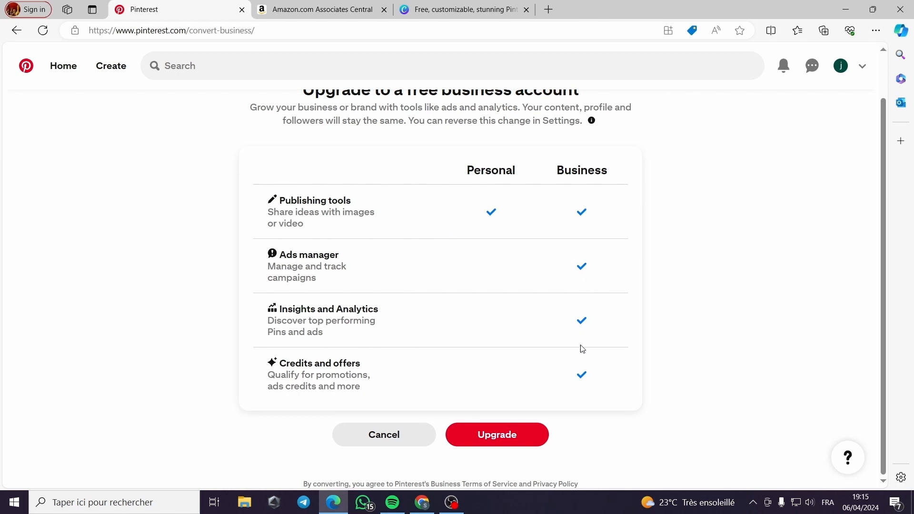
left_click(508, 433)
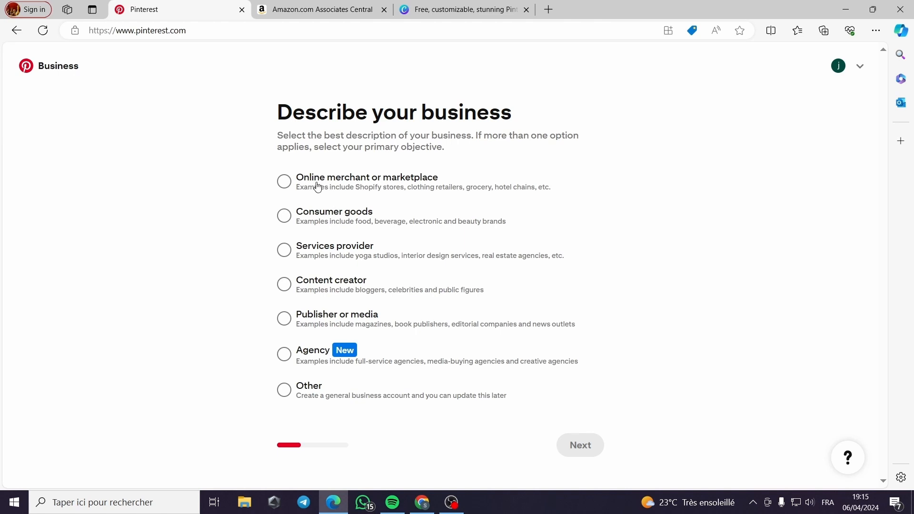
left_click(345, 286)
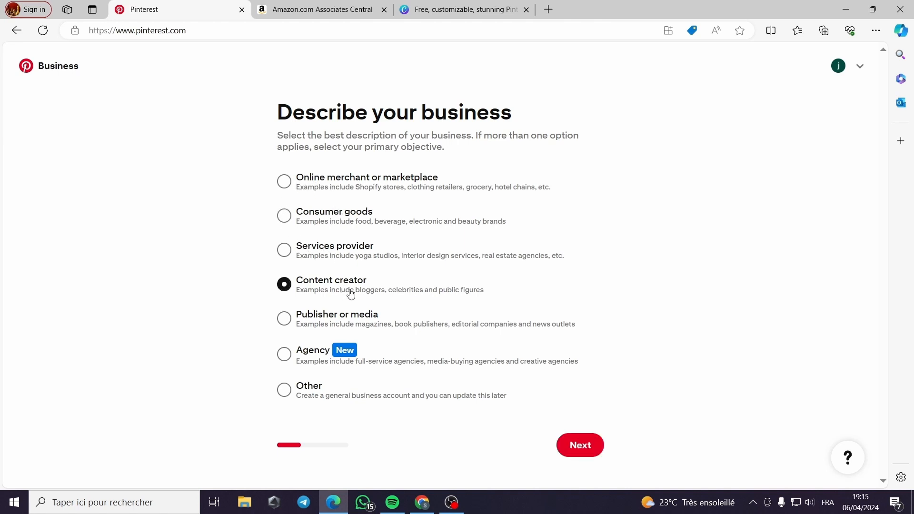
left_click(579, 445)
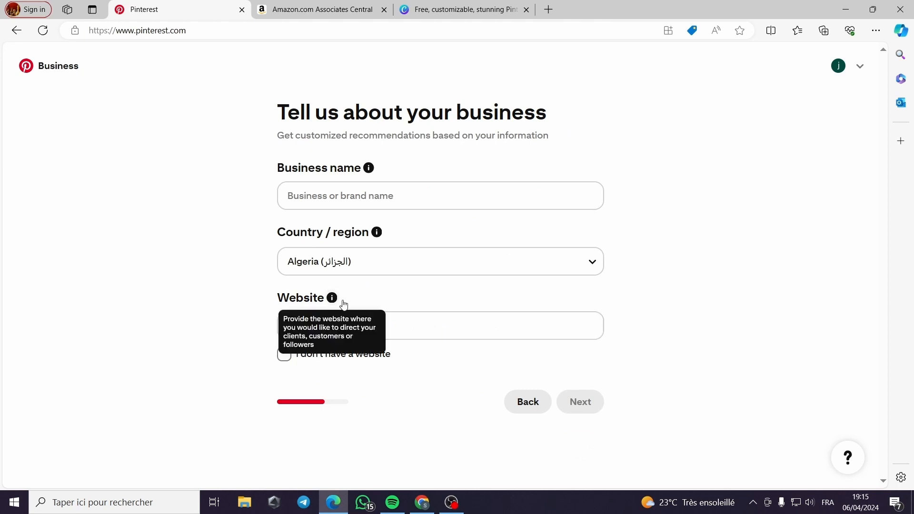
Set the business country to United States and indicate that the business has no website
left_click(420, 266)
key("u")
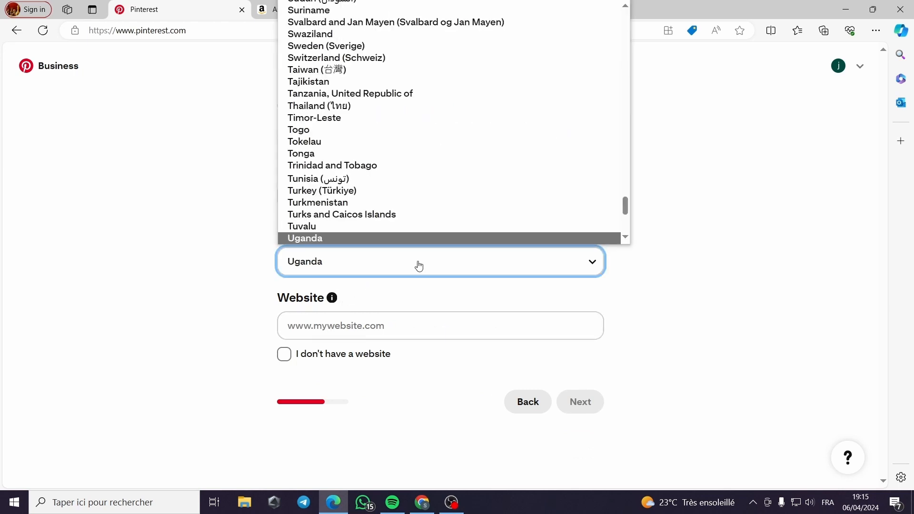
key("Down")
key("Down")
key("Down")
key("Down")
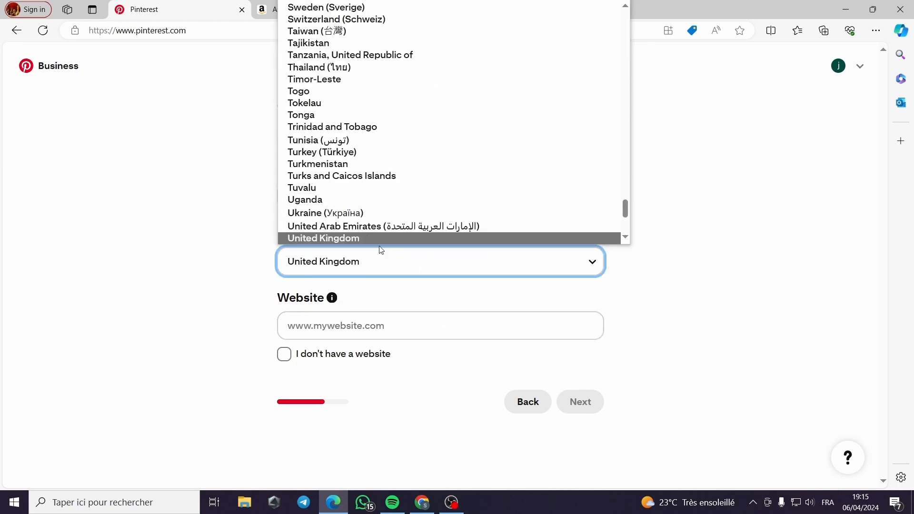
left_click(368, 243)
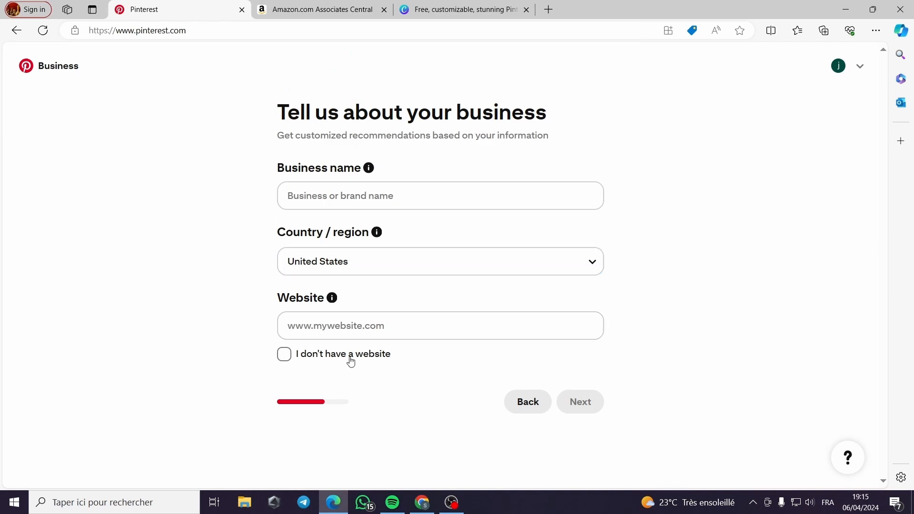
left_click(280, 353)
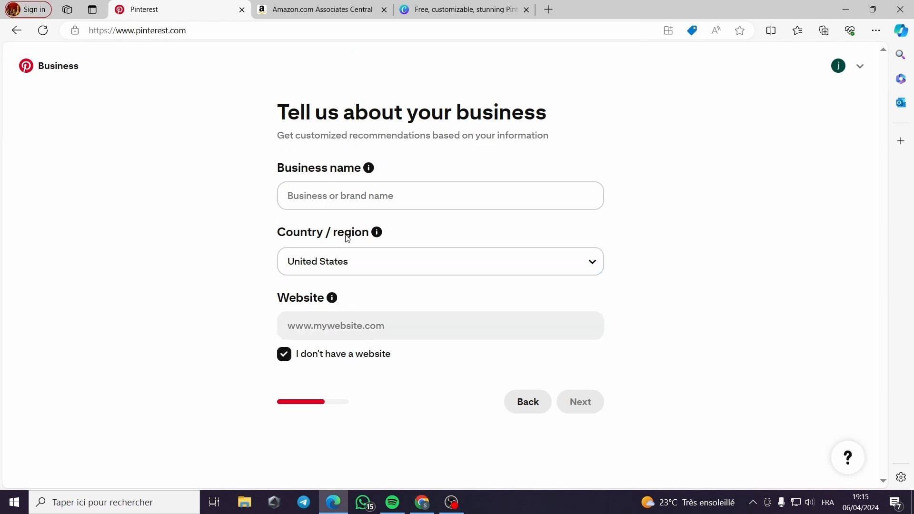
Enter a business name made of the account holder's name followed by "clothings" and continue to the remaining business details
left_click(355, 195)
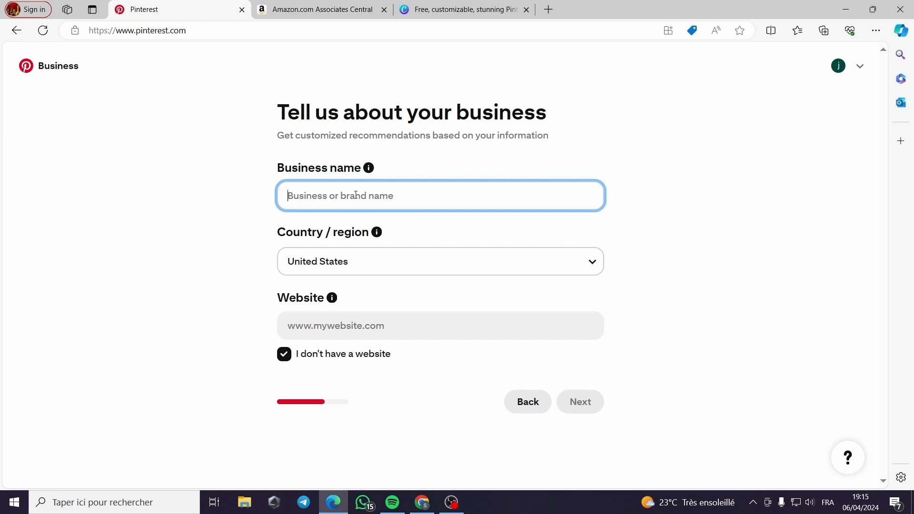
type("Jacksmithclothings")
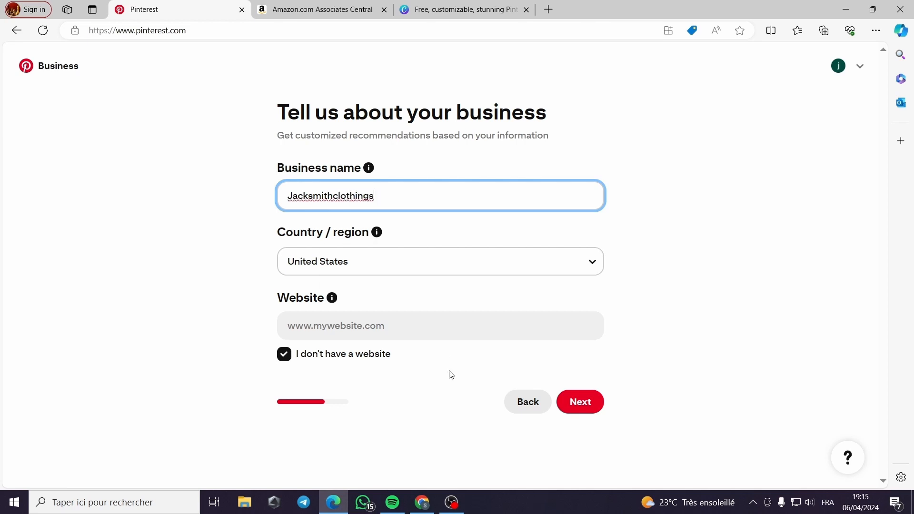
left_click(584, 409)
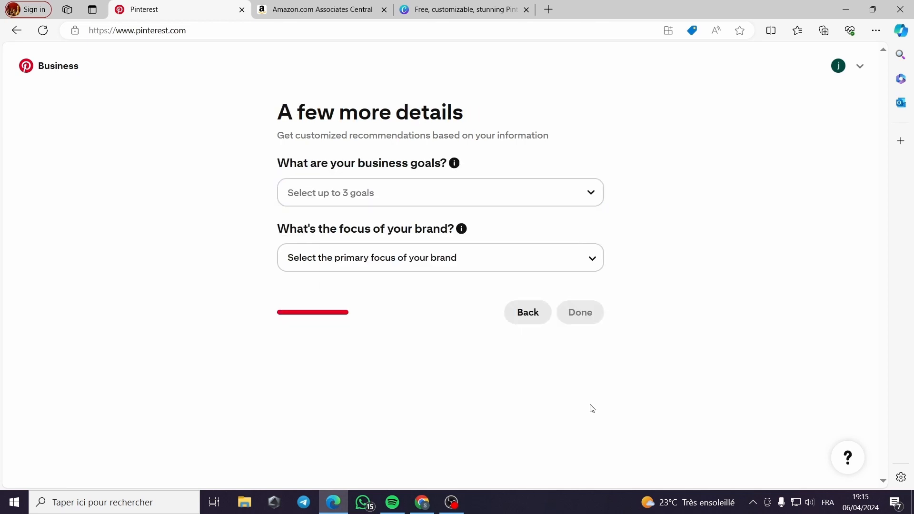
Select Increase online sales, Generate more leads and Grow brand awareness as the business goals
left_click(457, 192)
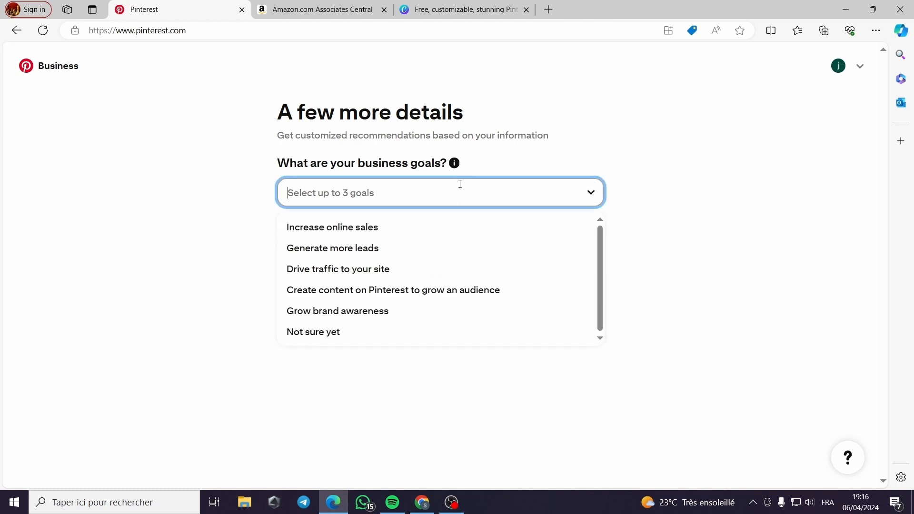
left_click(354, 235)
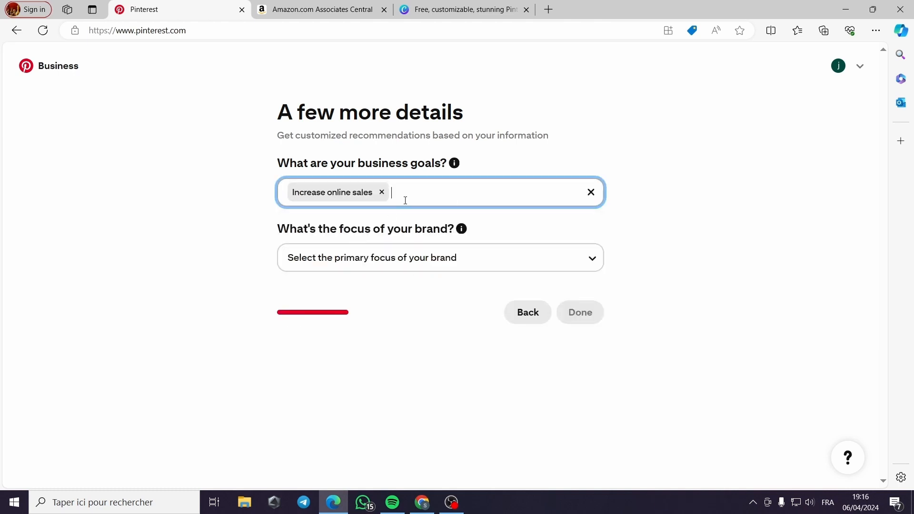
left_click(552, 195)
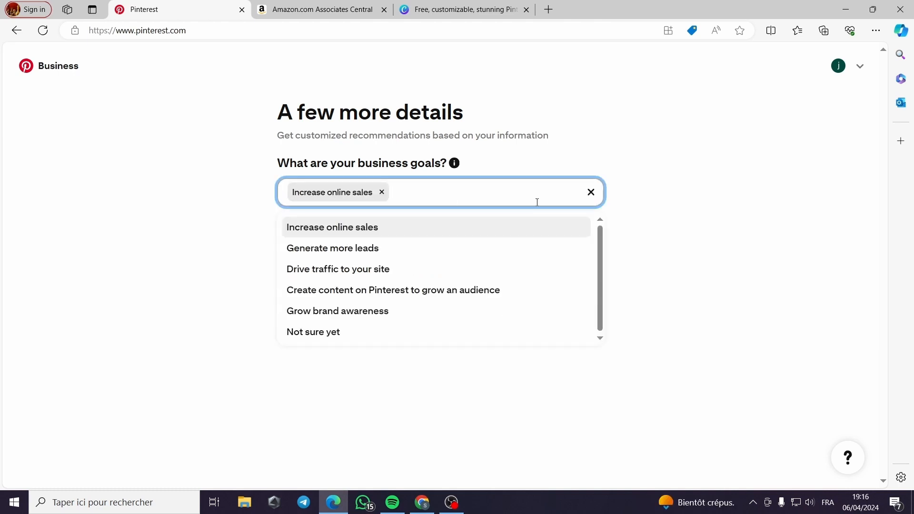
left_click(403, 256)
left_click(520, 192)
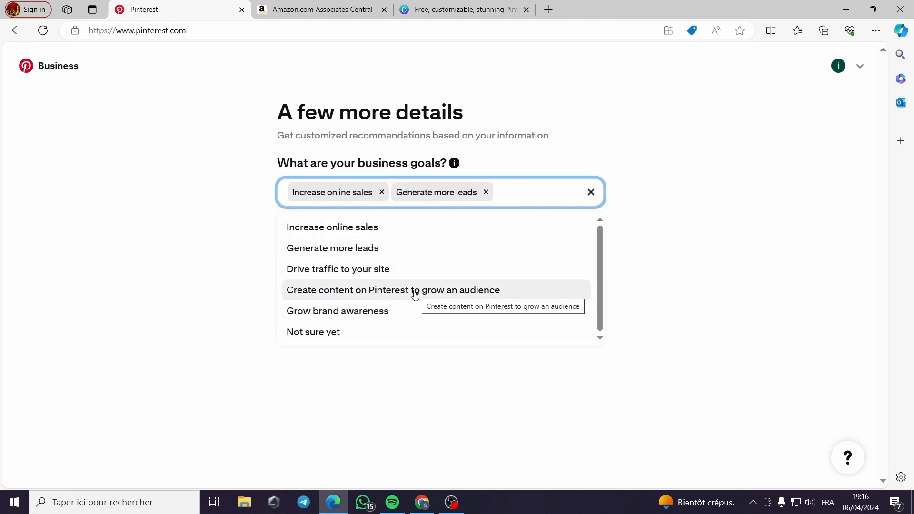
left_click(373, 312)
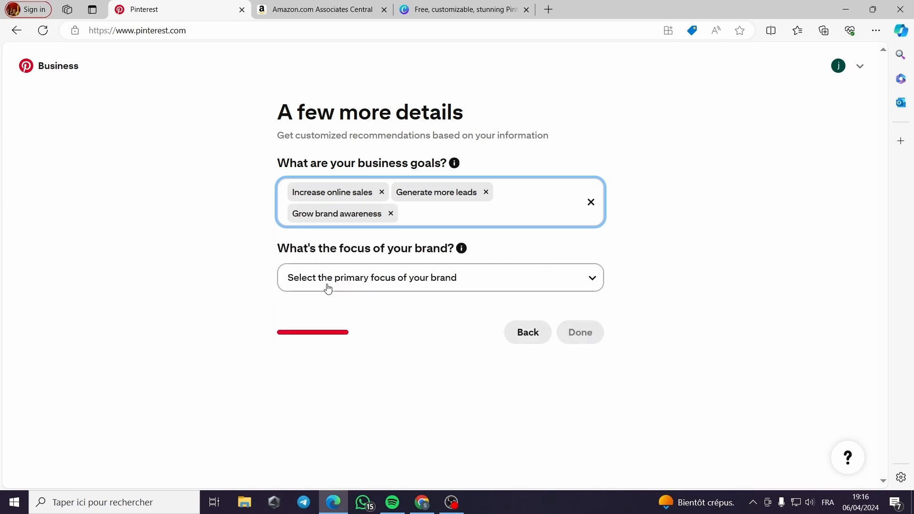
Set the brand's primary focus to Fashion and submit the business details
left_click(483, 281)
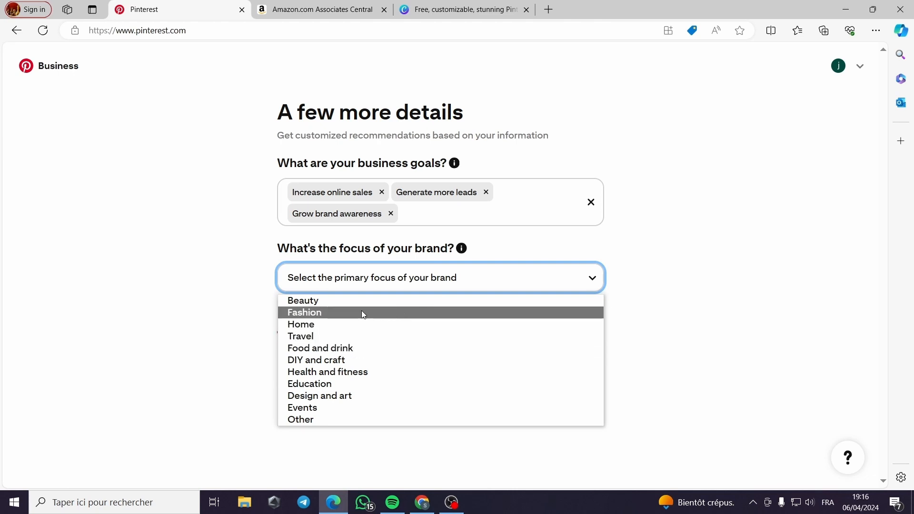
left_click(346, 312)
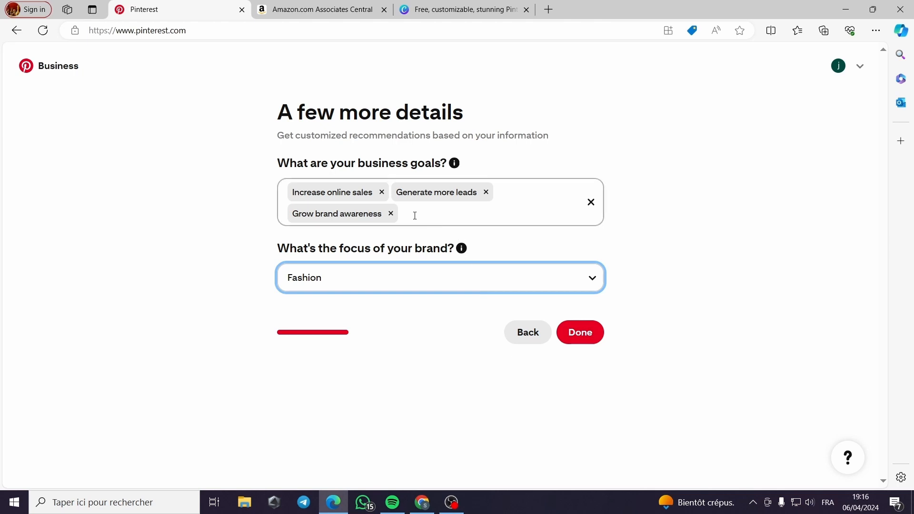
left_click(589, 339)
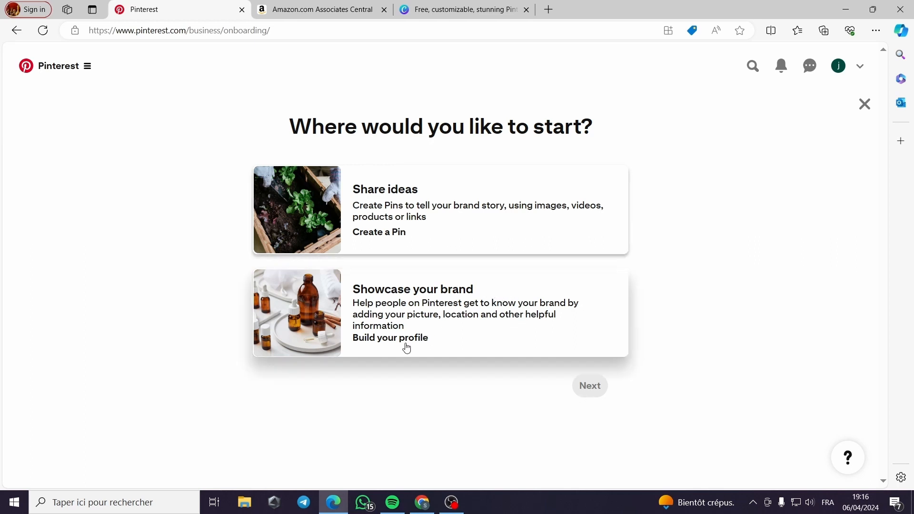
Choose to start by creating a Pin and upload today's downloaded "White Aesthetic Floral We Are Open Fashion Store" PNG as its image
left_click(396, 241)
left_click(577, 386)
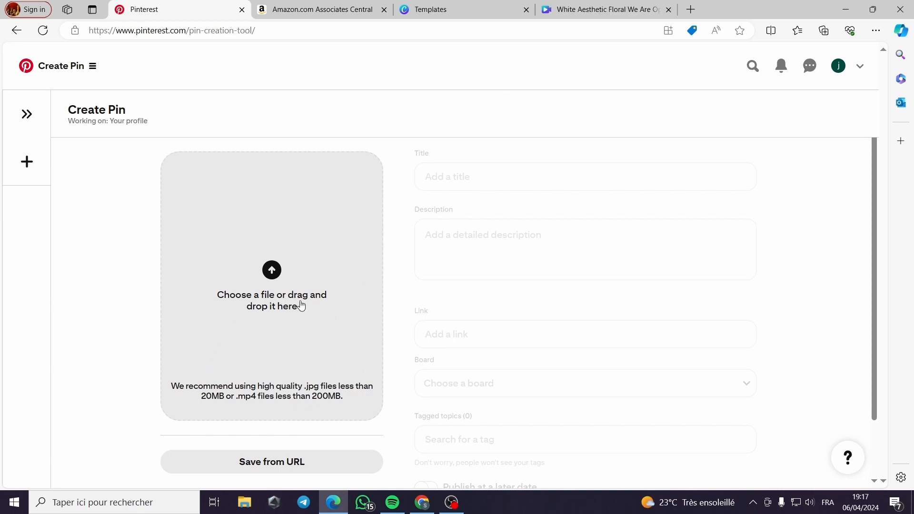
left_click(272, 270)
left_click(195, 92)
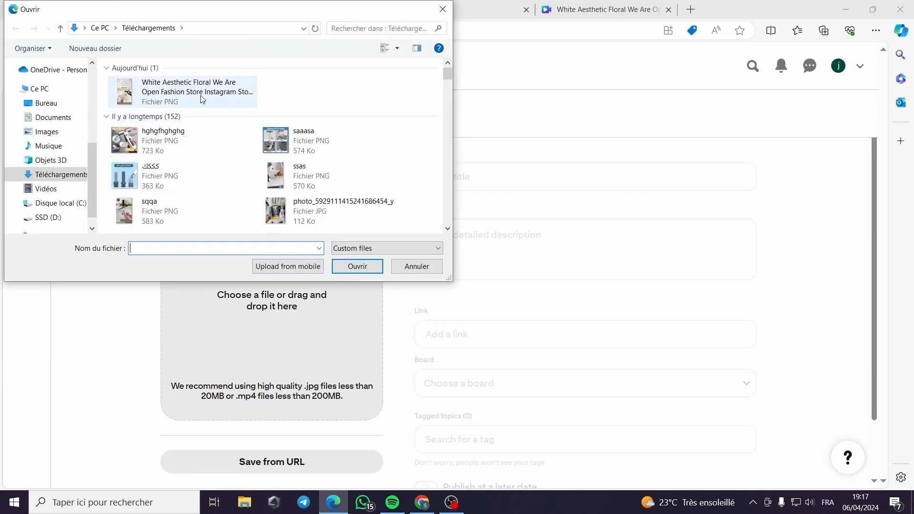
left_click(357, 266)
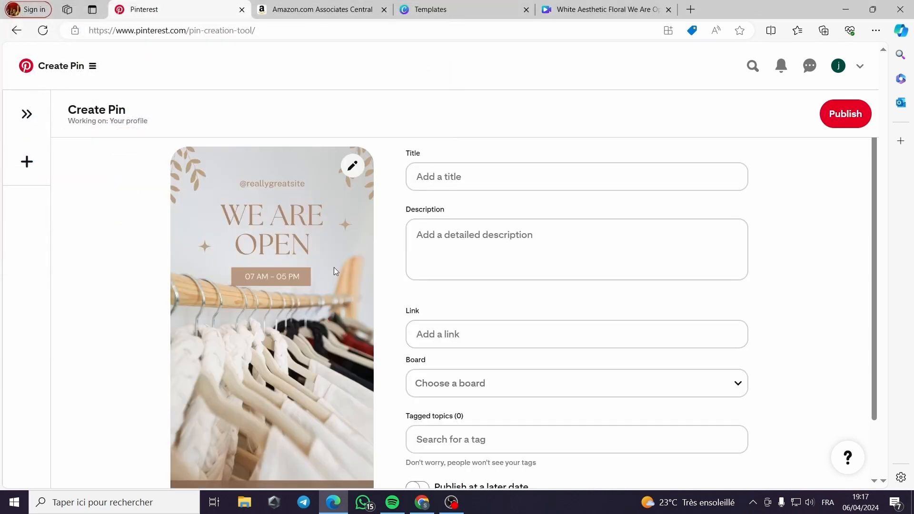
Give the Pin the title "we are open"
scroll(334, 267, "down", 1)
scroll(428, 347, "up", 1)
left_click(481, 186)
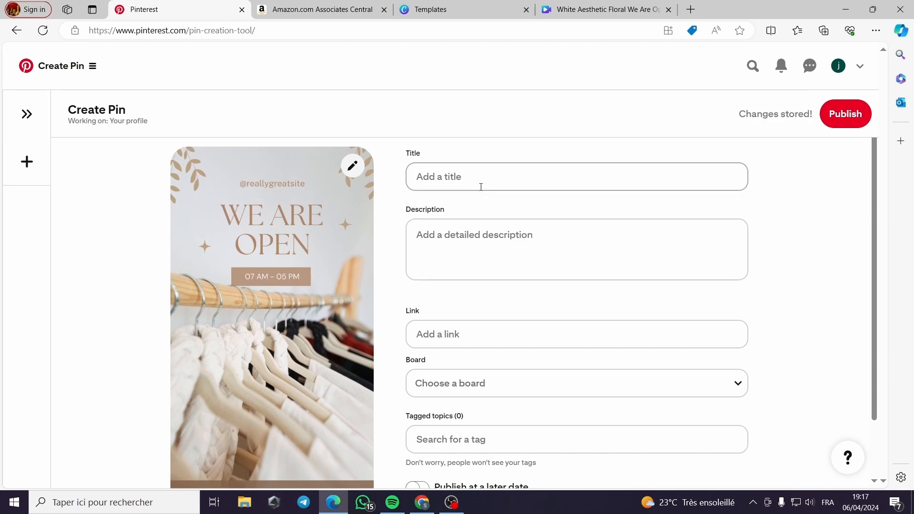
scroll(481, 187, "down", 1)
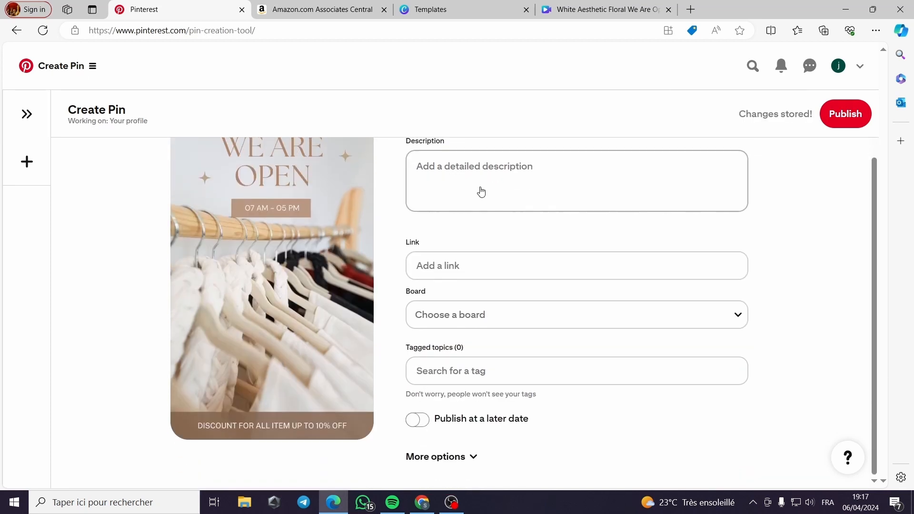
scroll(481, 191, "up", 1)
left_click(456, 181)
type("w")
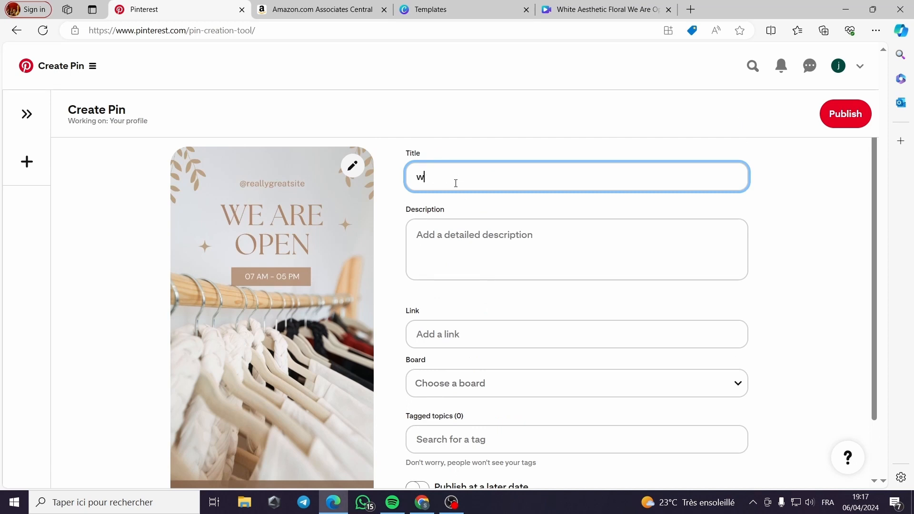
type("e are open")
Add the Pin description "re-openning of the store" and check the spelling suggestions for its flagged word
left_click(497, 243)
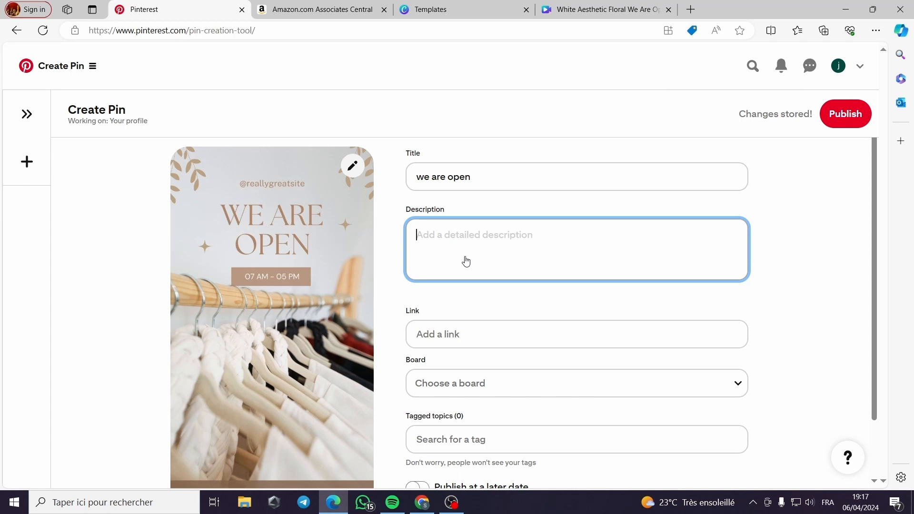
type("re-o")
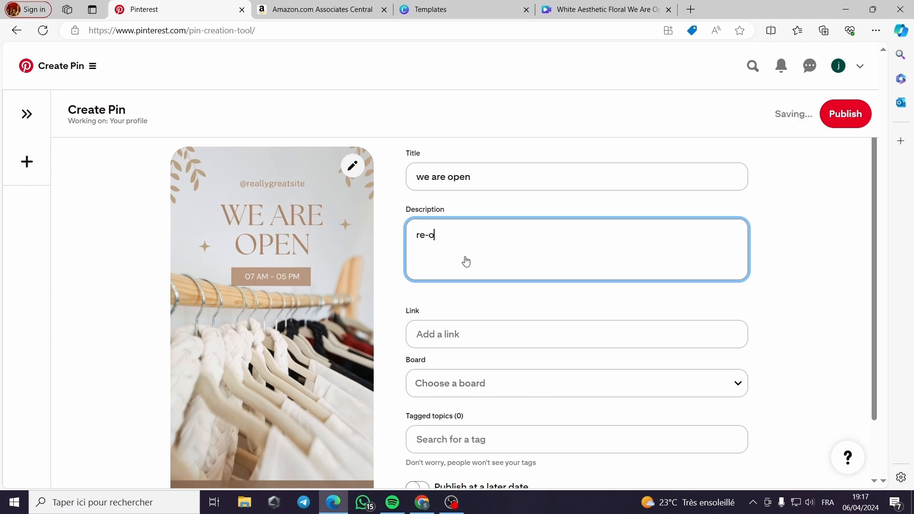
type("penning")
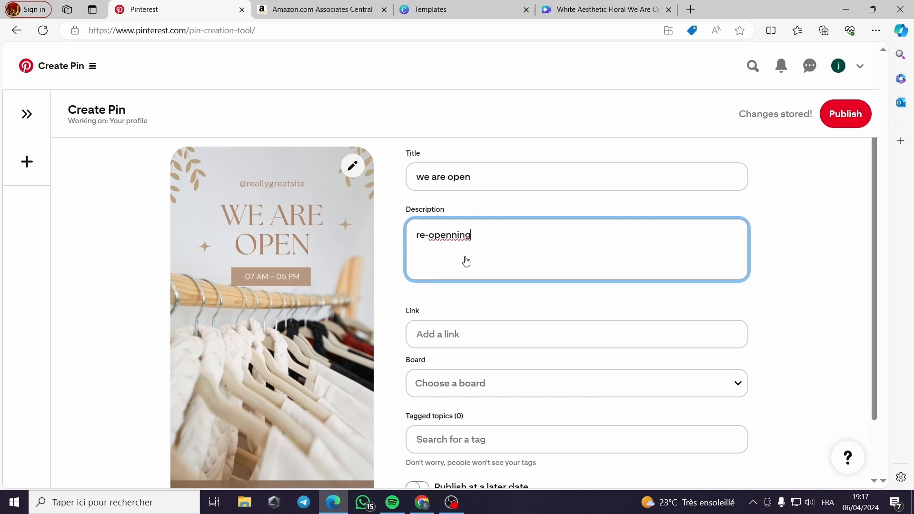
key("Left")
key("Left")
key("Left")
key("BackSpace")
type("n")
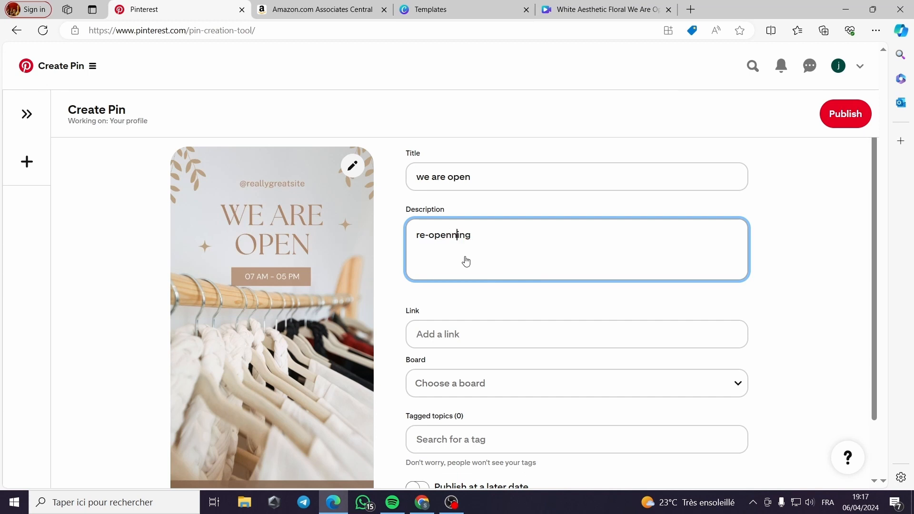
key("End")
type("of the store")
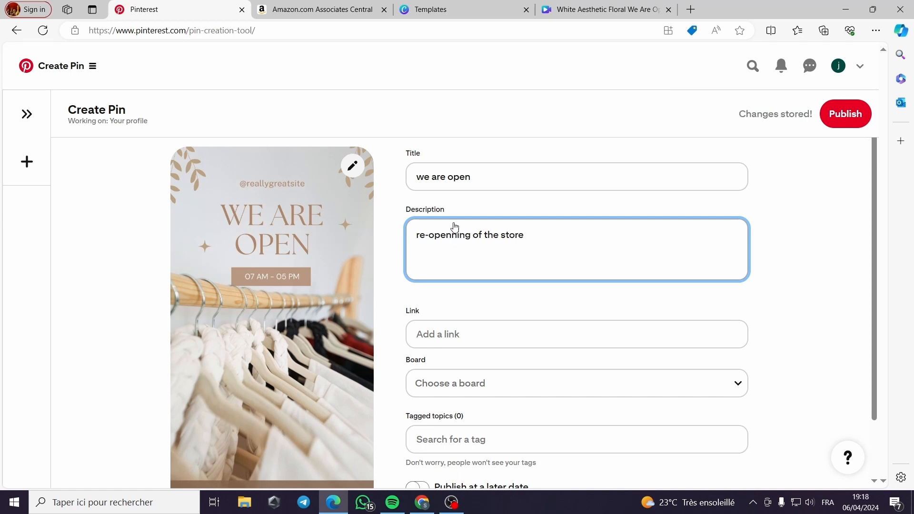
right_click(452, 237)
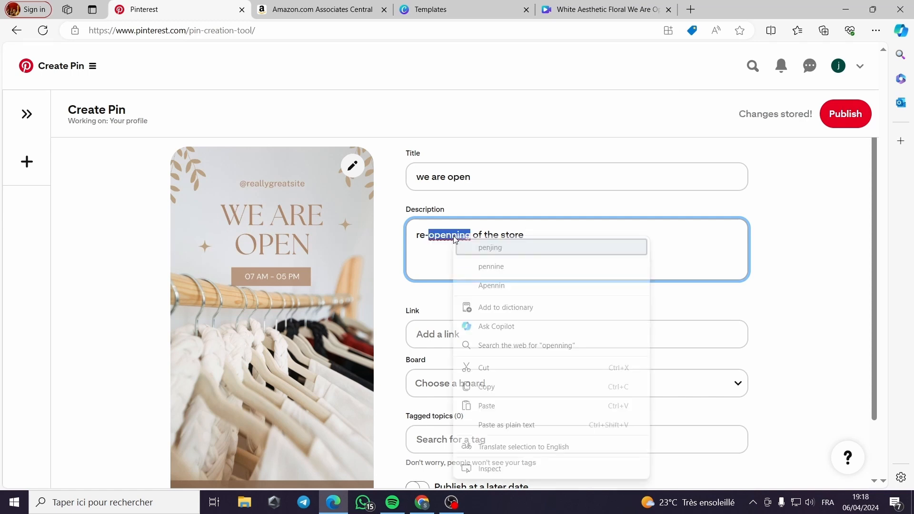
left_click(442, 257)
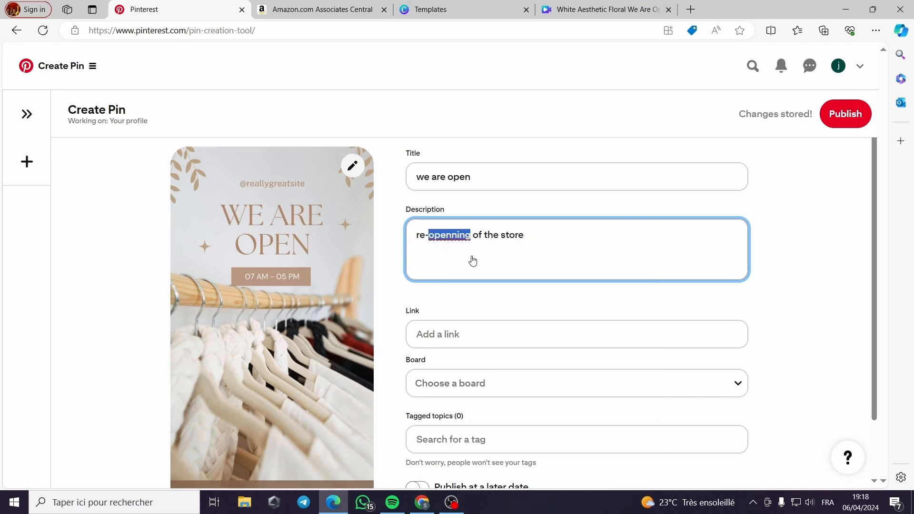
scroll(545, 252, "down", 1)
left_click(492, 272)
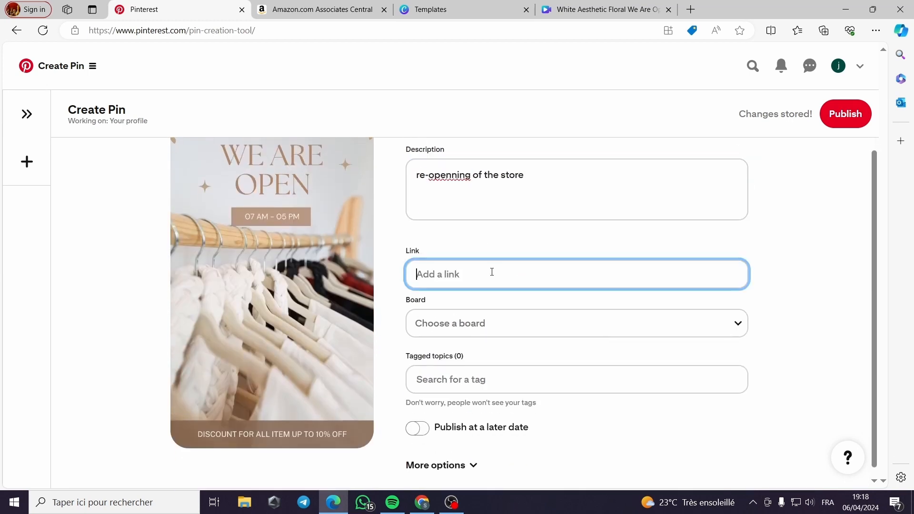
left_click(483, 320)
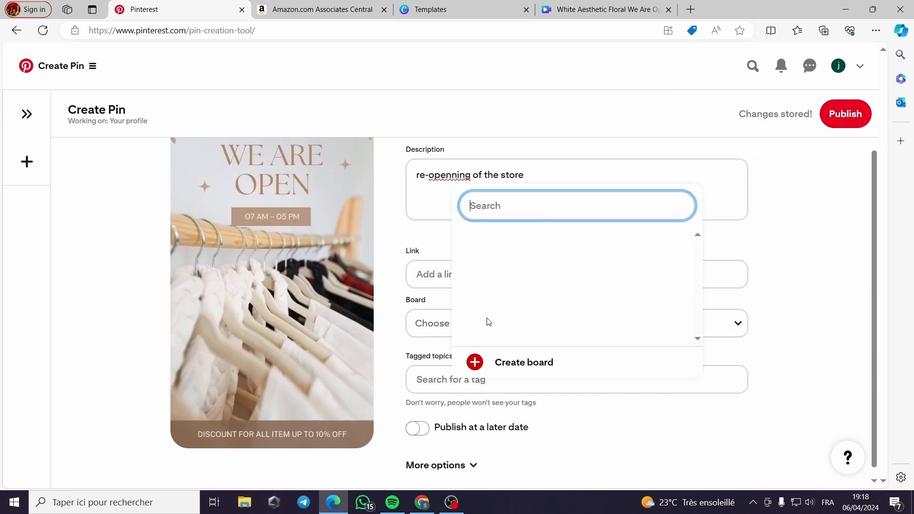
left_click(422, 324)
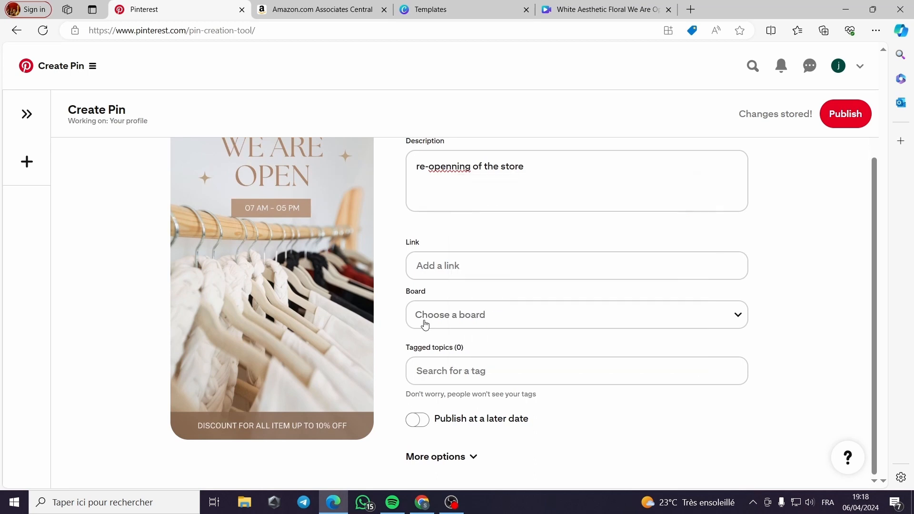
left_click(479, 364)
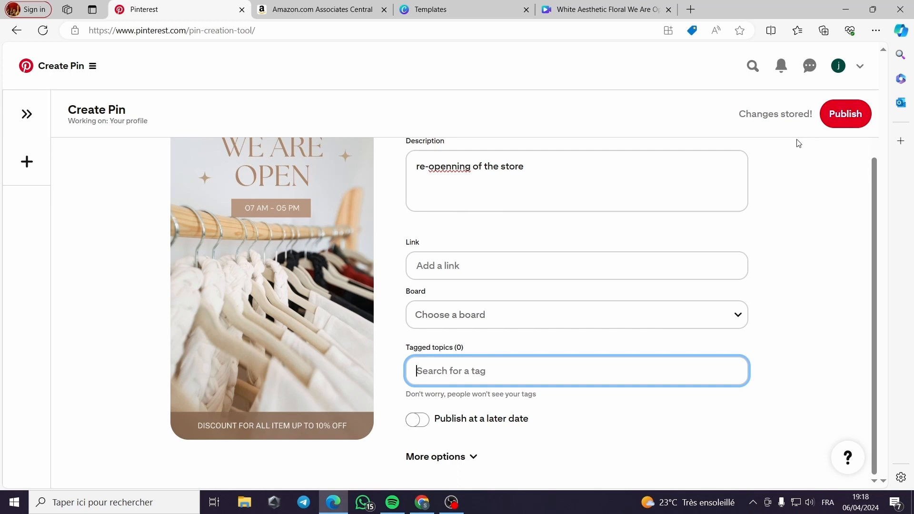
Switch to the Amazon Associates site and start signing up with a new Amazon account
key("ctrl+Tab")
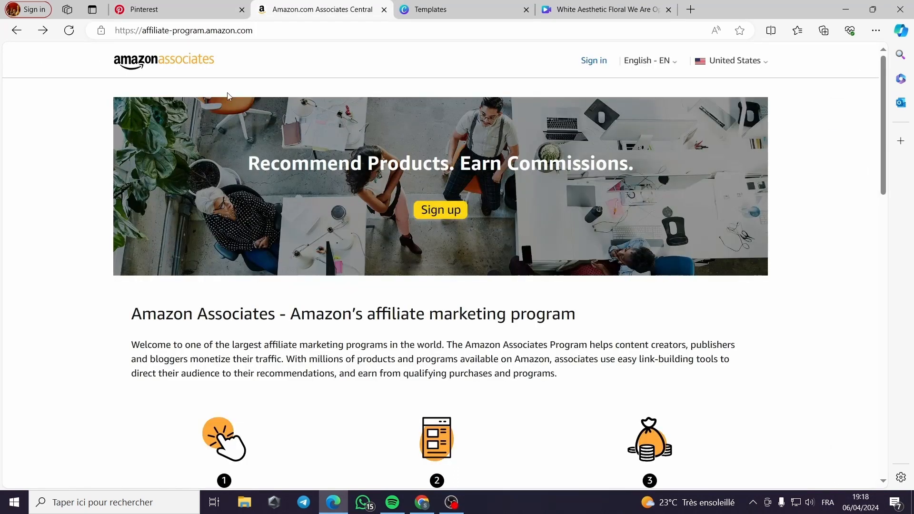
left_click(451, 217)
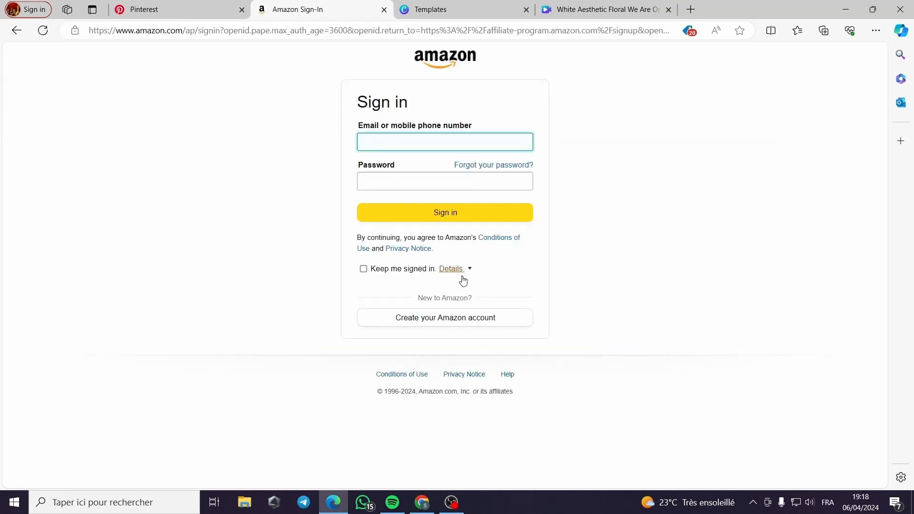
left_click(469, 318)
Fill in the account holder's saved name and e-mail, enter and confirm the account password, submit the registration and dismiss the password-saving offer
left_click(419, 143)
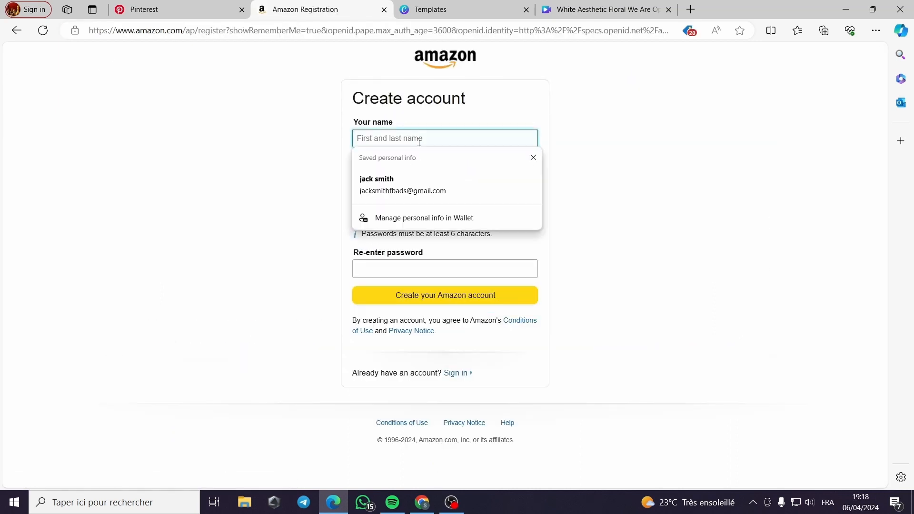
left_click(415, 191)
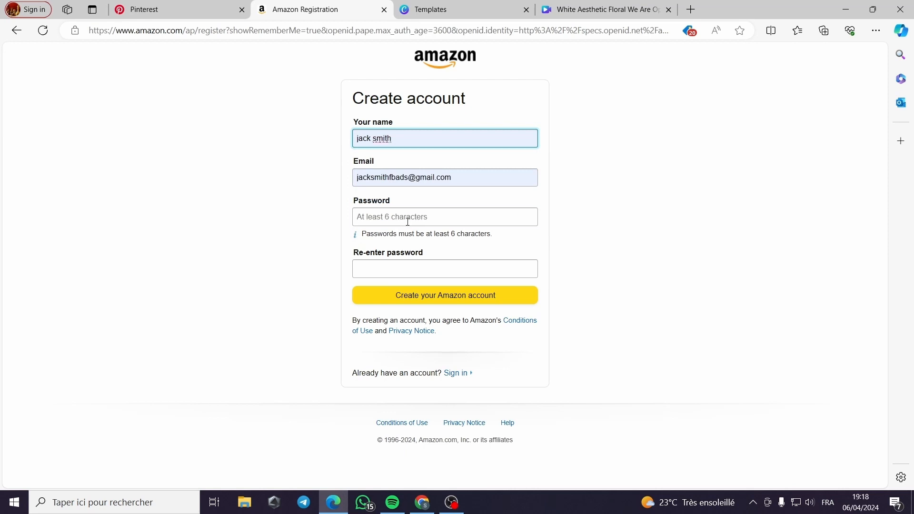
left_click(408, 221)
type("••")
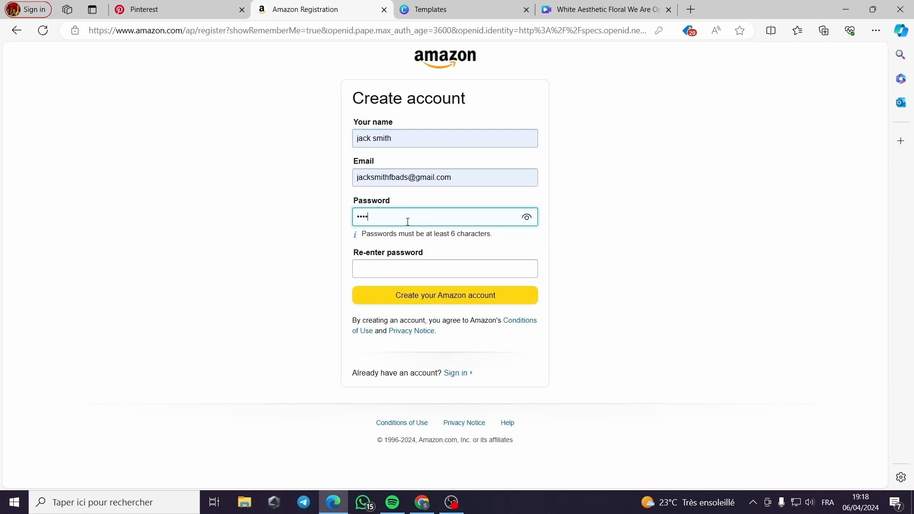
left_click(391, 271)
type("••")
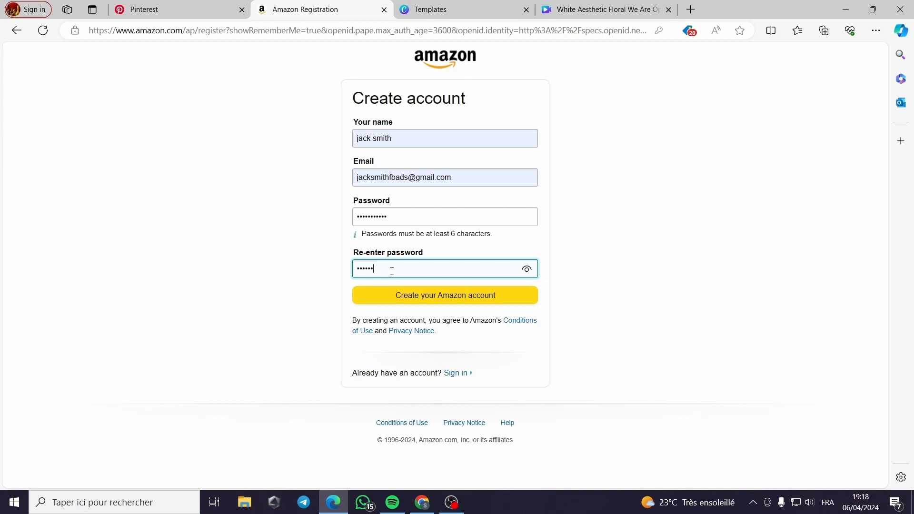
left_click(473, 301)
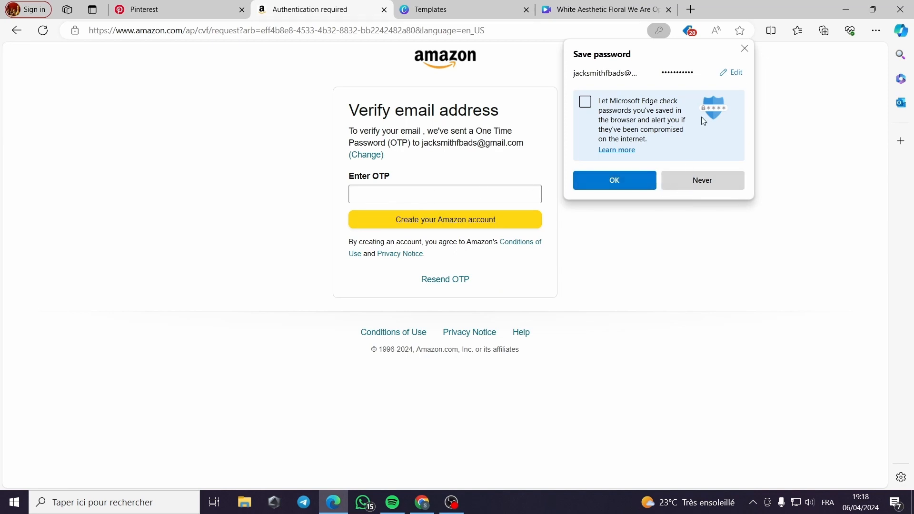
left_click(745, 48)
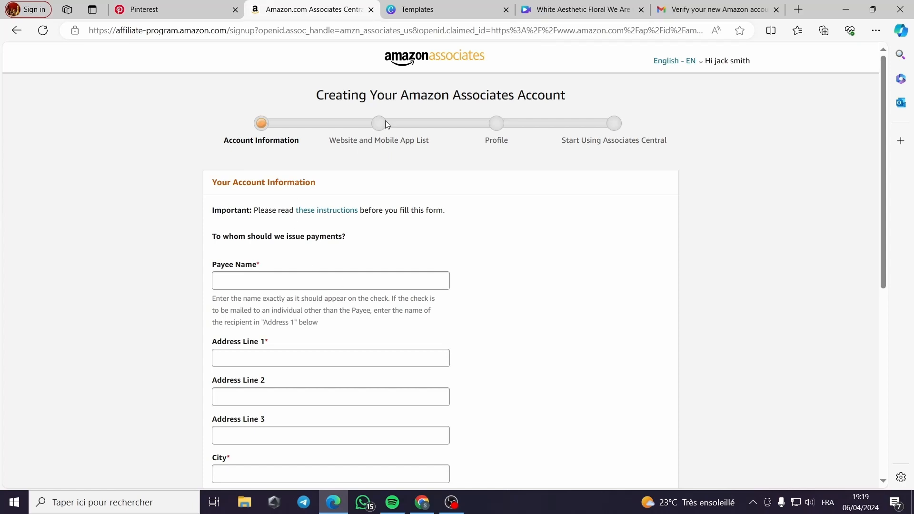
Enter the payee's full name and the first line of the payee's street address in the account information
scroll(246, 271, "down", 1)
left_click(263, 218)
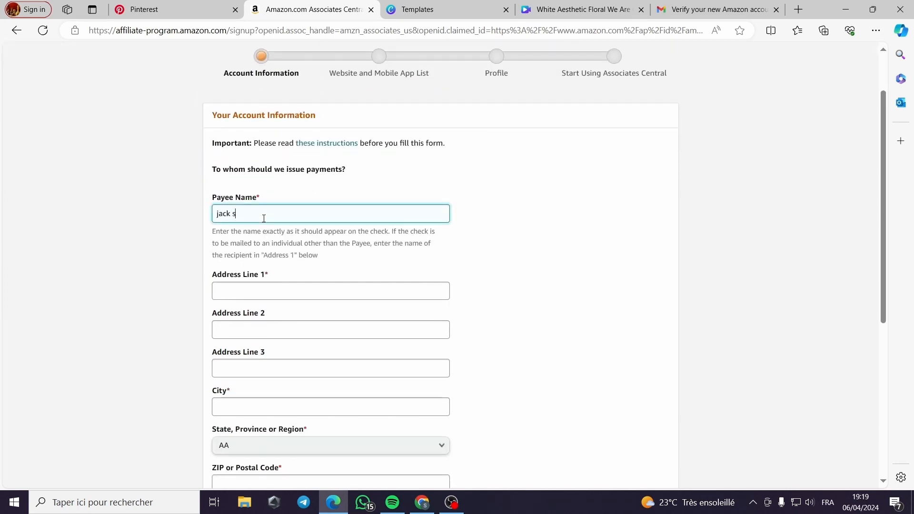
type("jack smith")
scroll(263, 219, "down", 1)
left_click(265, 225)
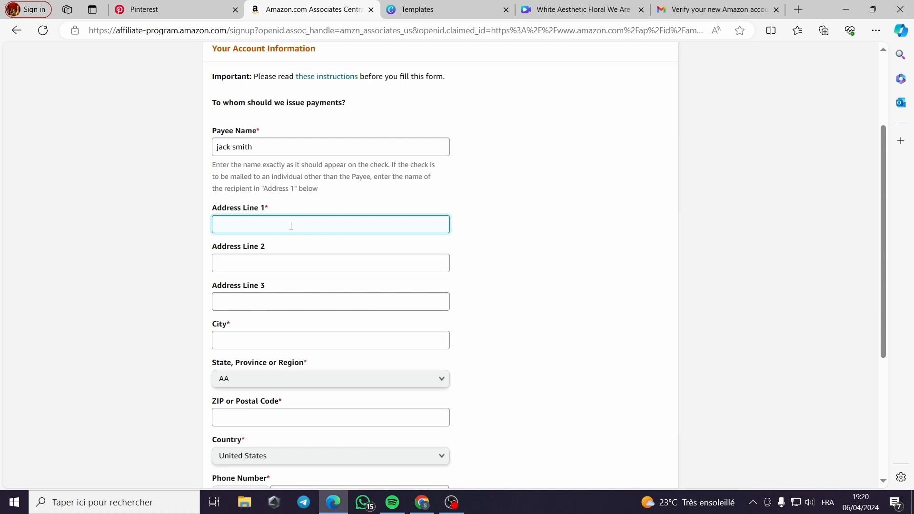
type("jacks street")
Fill in the payee's city and select the matching state, keeping the country as it is
left_click(287, 334)
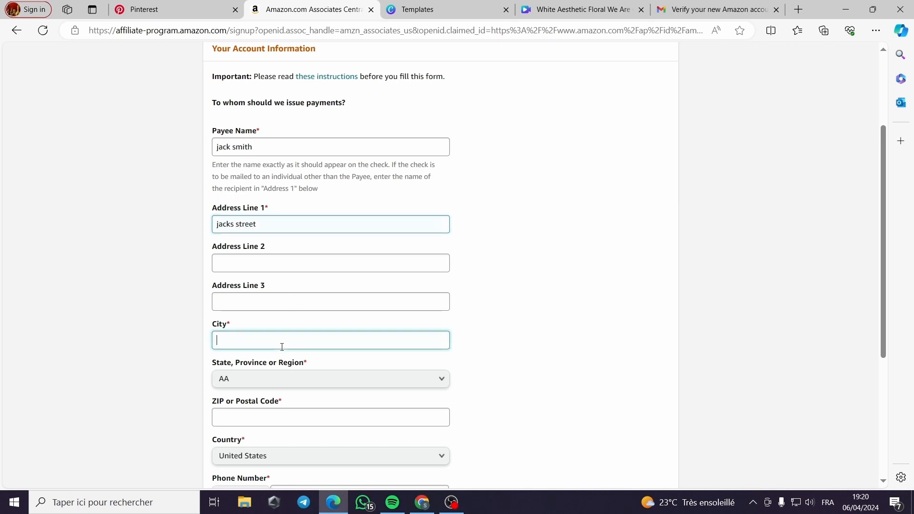
left_click(323, 378)
left_click(393, 414)
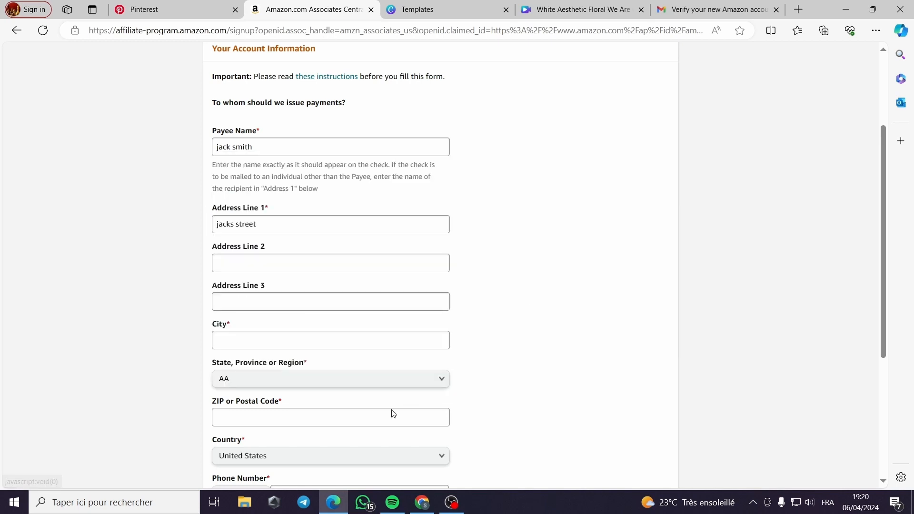
scroll(394, 413, "down", 1)
left_click(376, 313)
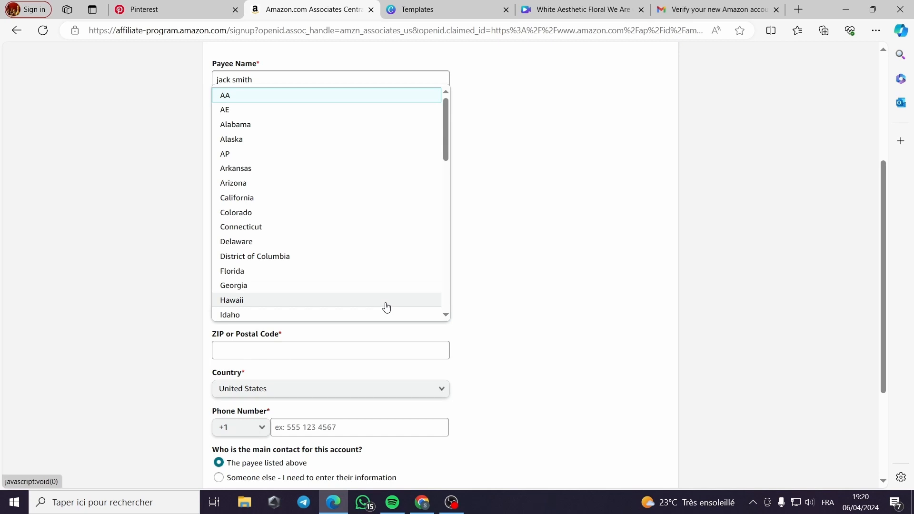
left_click(566, 169)
left_click(258, 275)
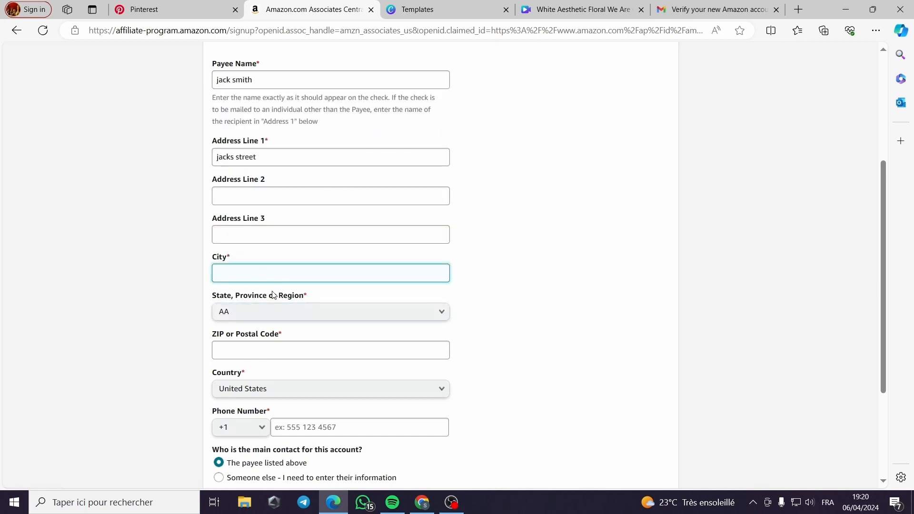
type("New York")
left_click(331, 315)
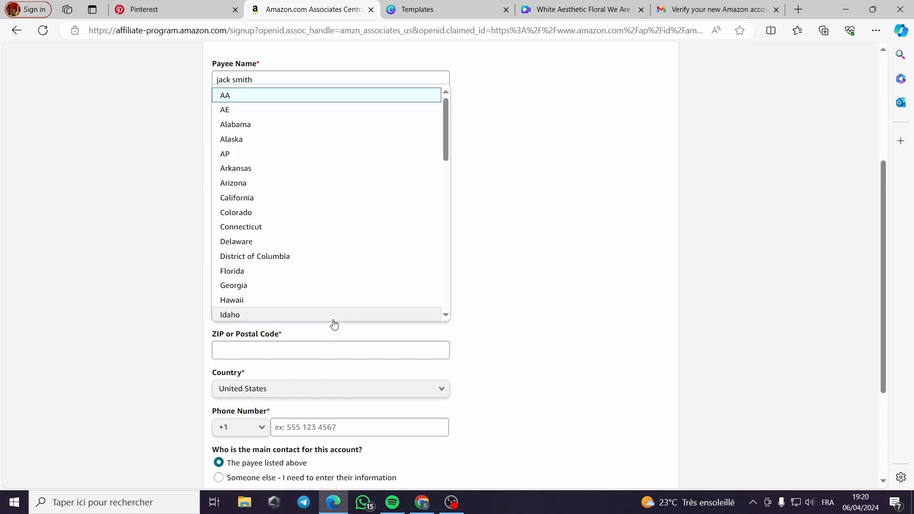
scroll(333, 302, "down", 6)
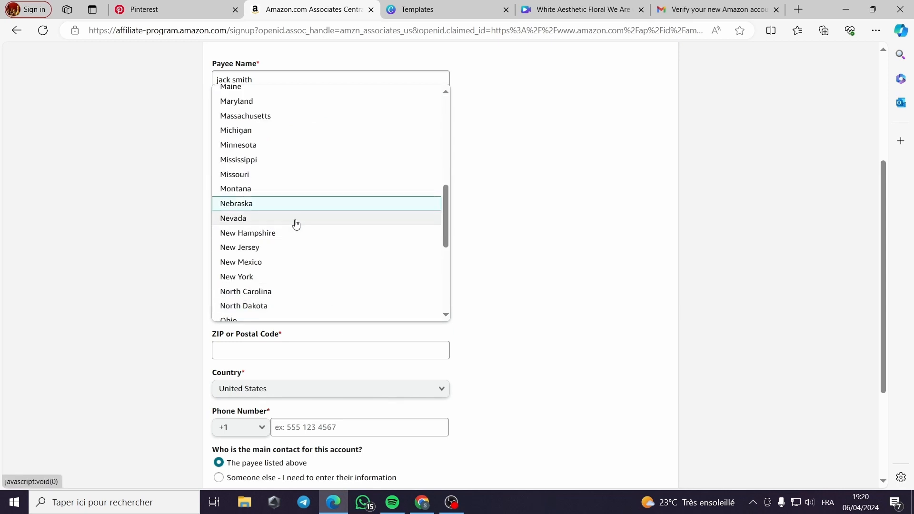
left_click(295, 275)
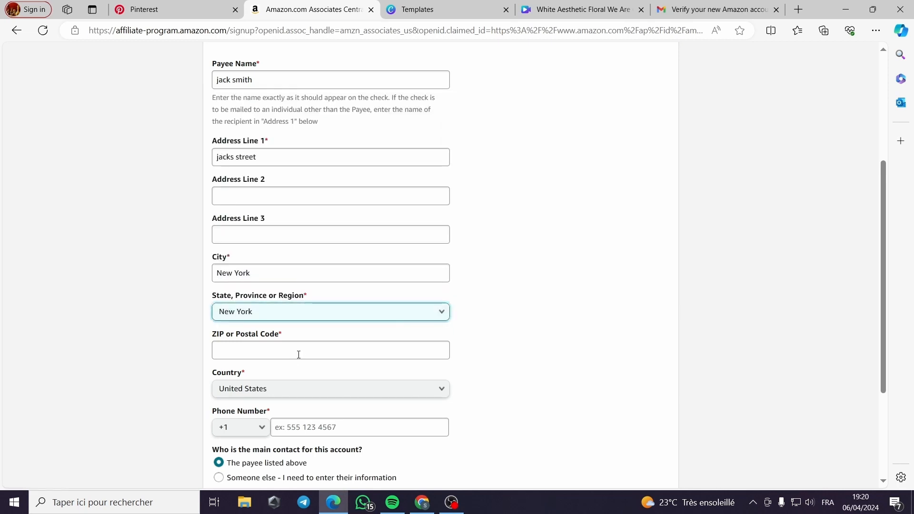
scroll(308, 404, "down", 3)
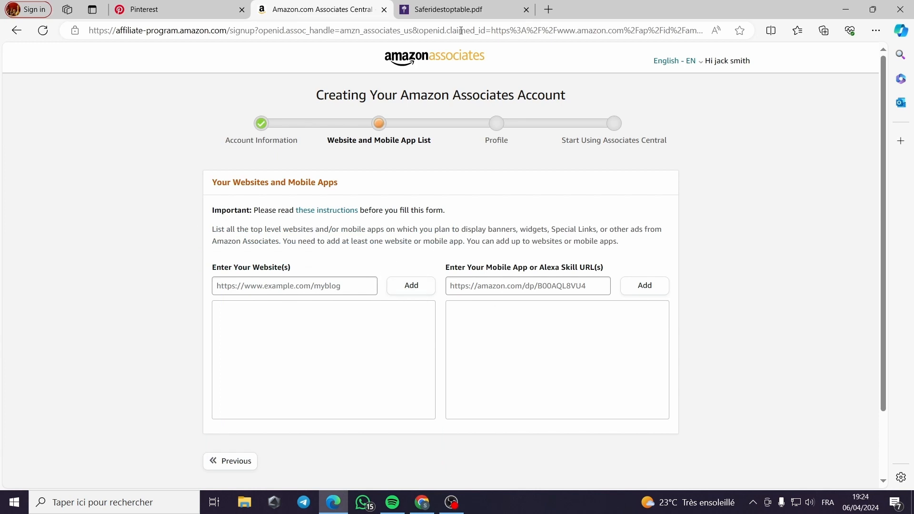
Close the leftover PDF tab and add the copied Pinterest profile URL to the website list
left_click(526, 10)
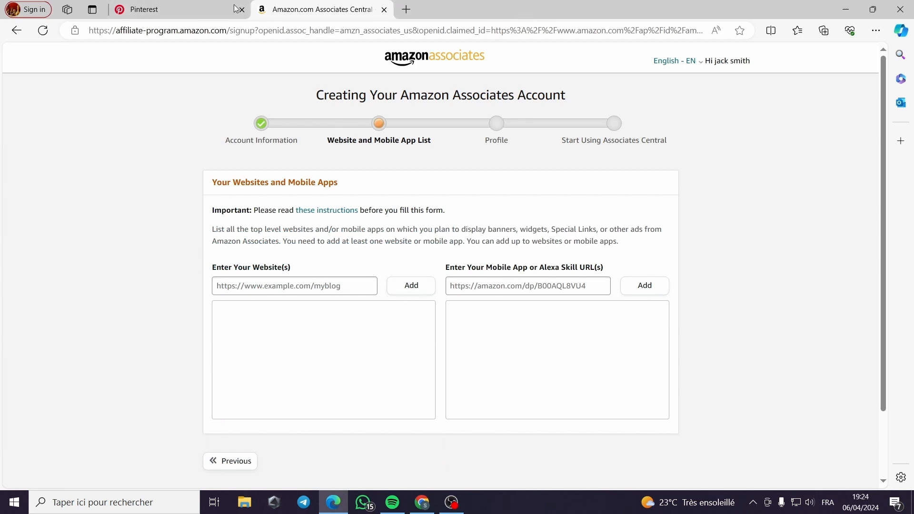
left_click(295, 286)
type("https://www.pinterest.com/jacksmithfbads/")
left_click(404, 286)
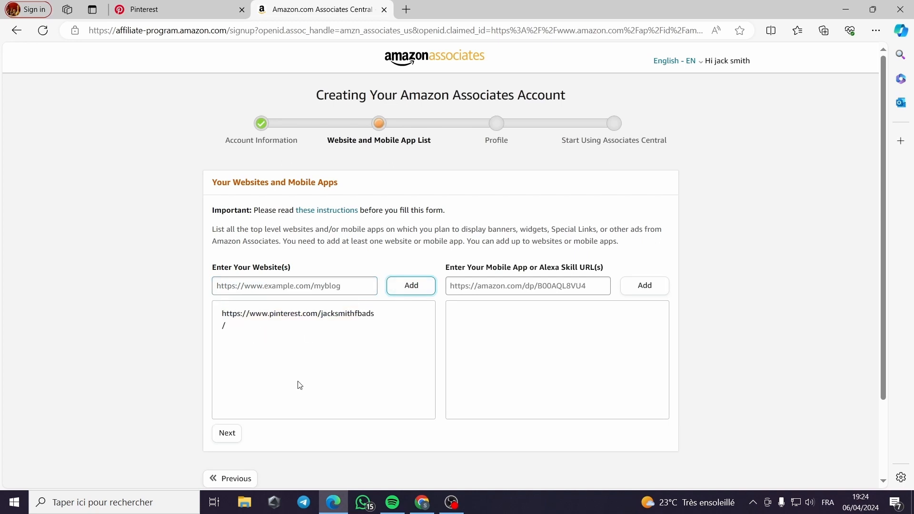
Continue from the website list, declare that the traffic source is not directed at children under 13, and confirm
scroll(300, 384, "down", 2)
left_click(231, 337)
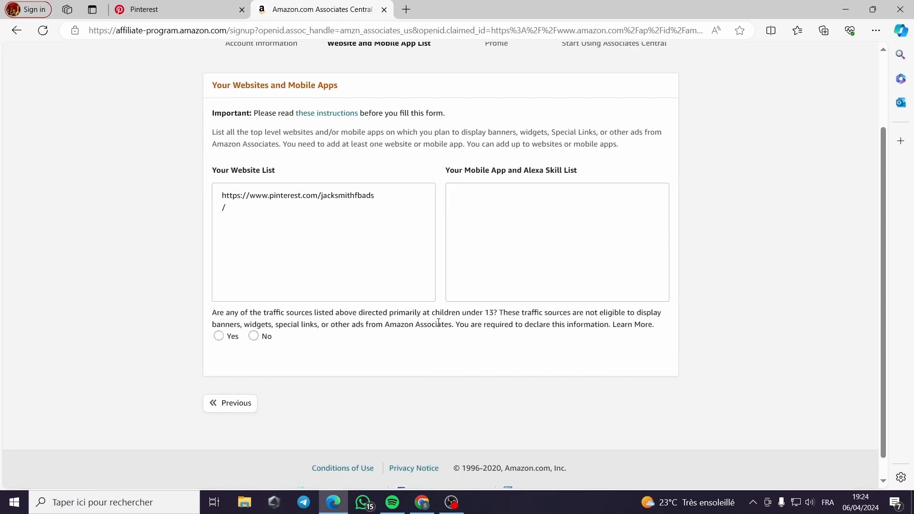
left_click(253, 336)
left_click(233, 376)
Enter the preferred Associates store ID in the profile form
scroll(408, 360, "up", 2)
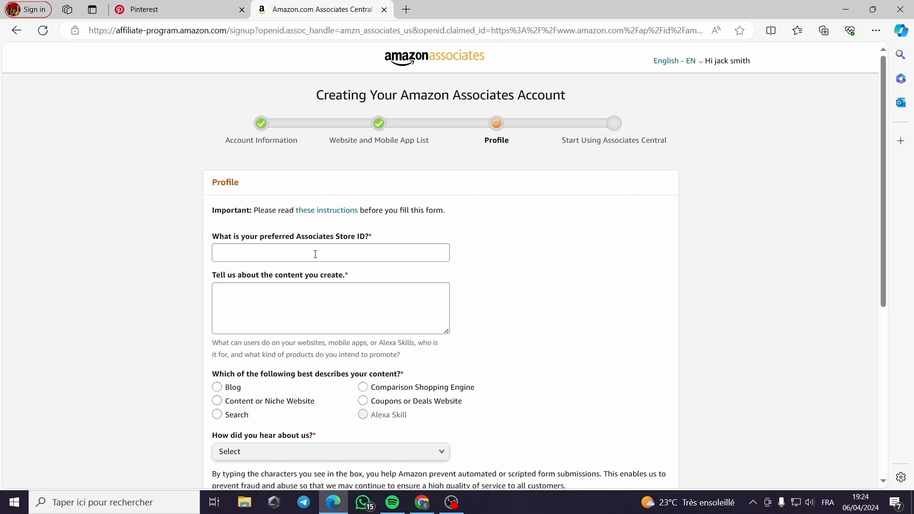
scroll(315, 254, "down", 2)
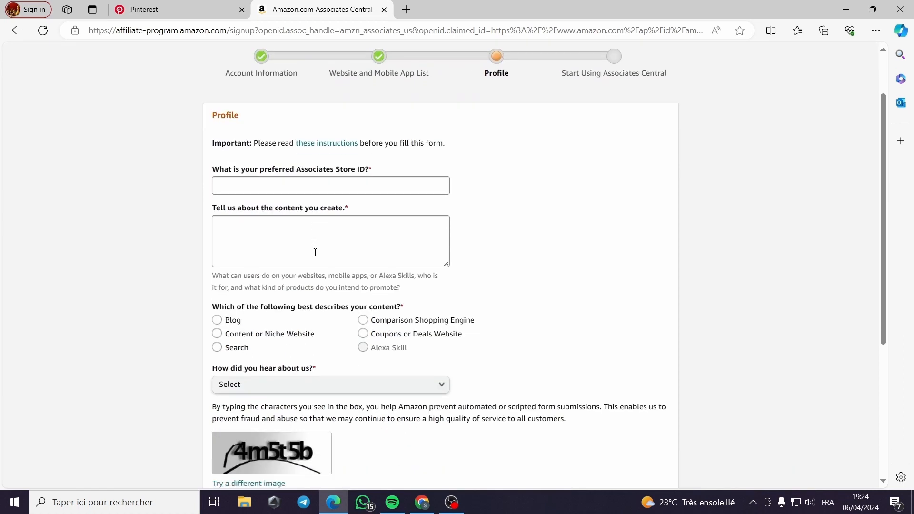
left_click(369, 184)
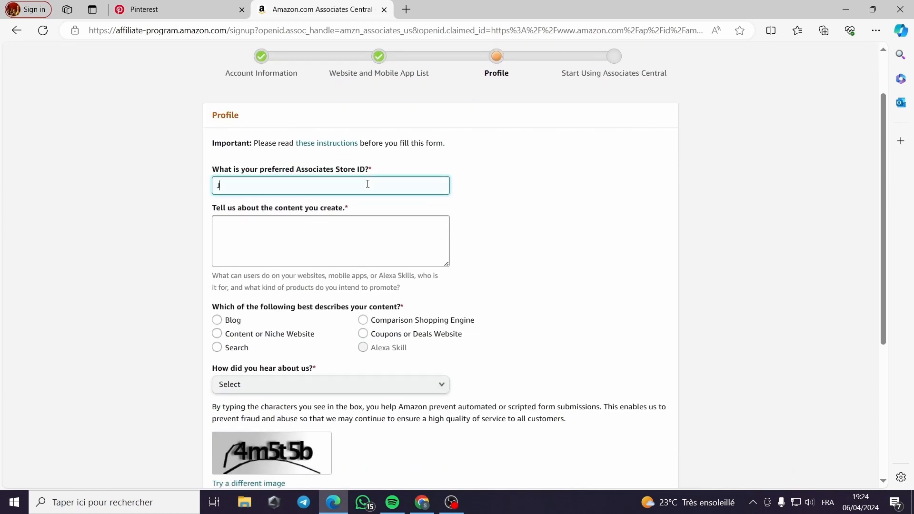
type("Jacksmithclothing")
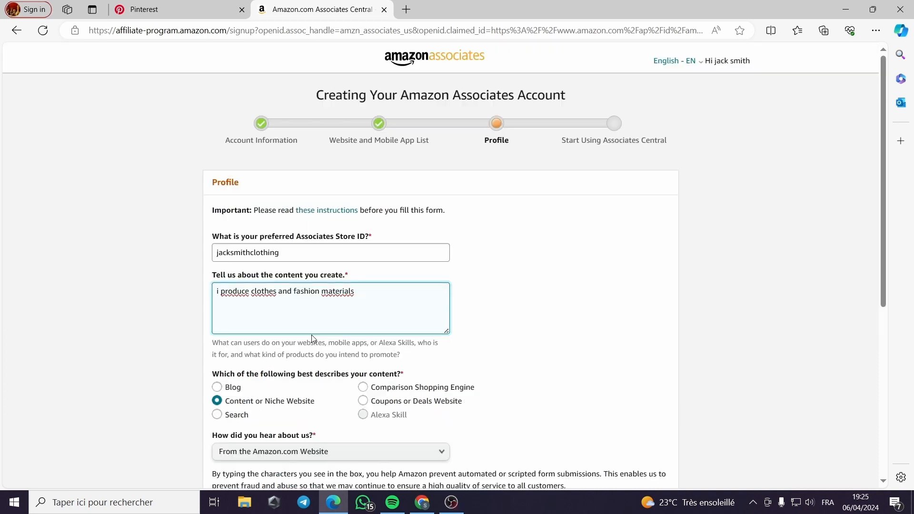
Review the completed profile answers and the accepted operating agreement, and finish the Associates registration
scroll(308, 197, "down", 3)
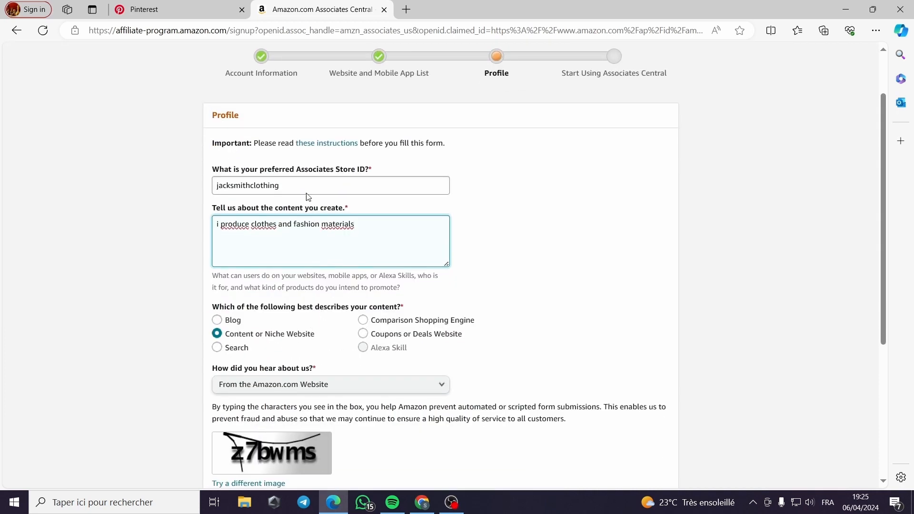
scroll(408, 208, "down", 1)
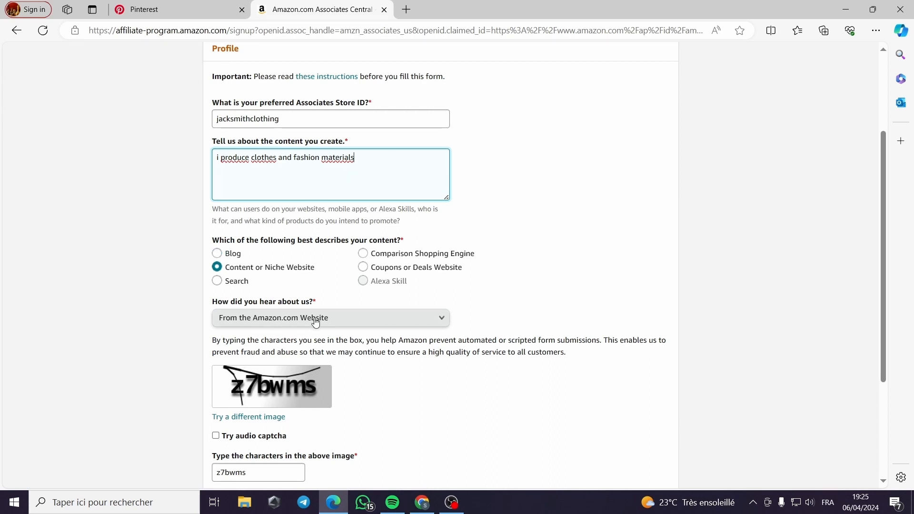
scroll(316, 322, "down", 1)
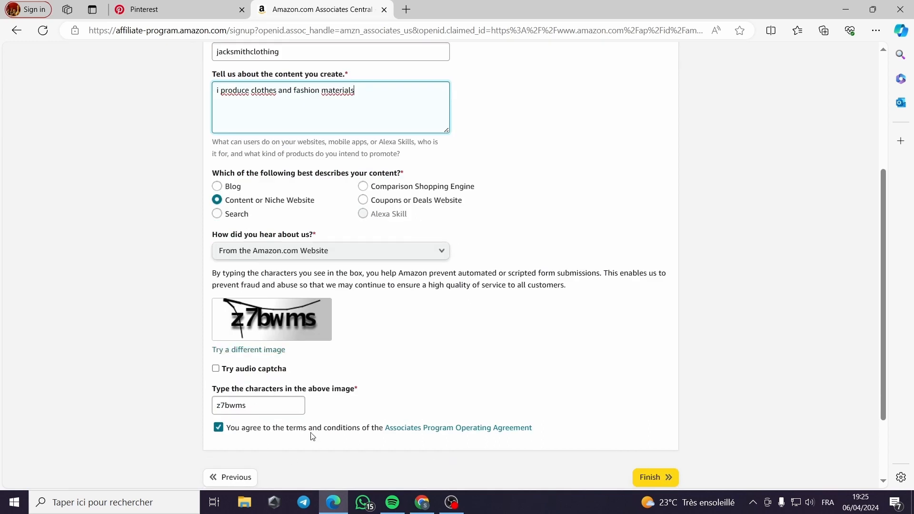
left_click(656, 476)
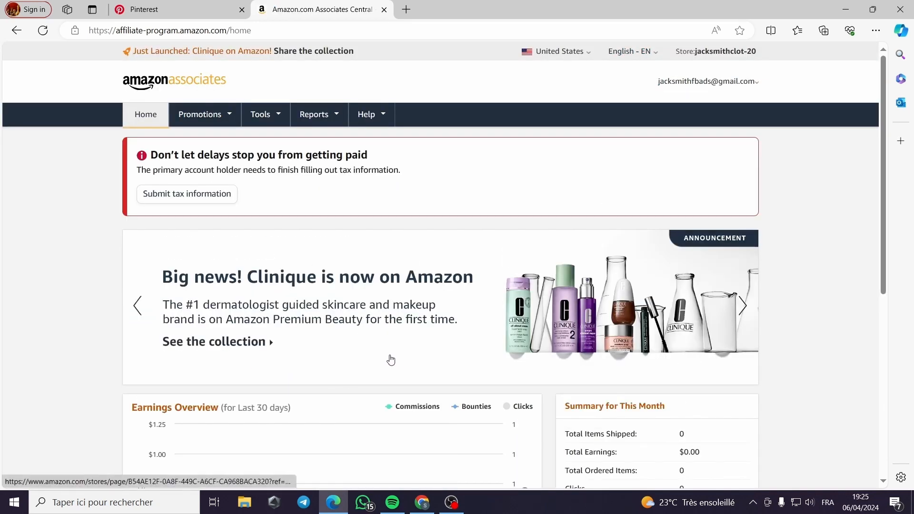
Look over the Associates home page, including the earnings overview, monthly summary and Promotions options
scroll(265, 180, "down", 5)
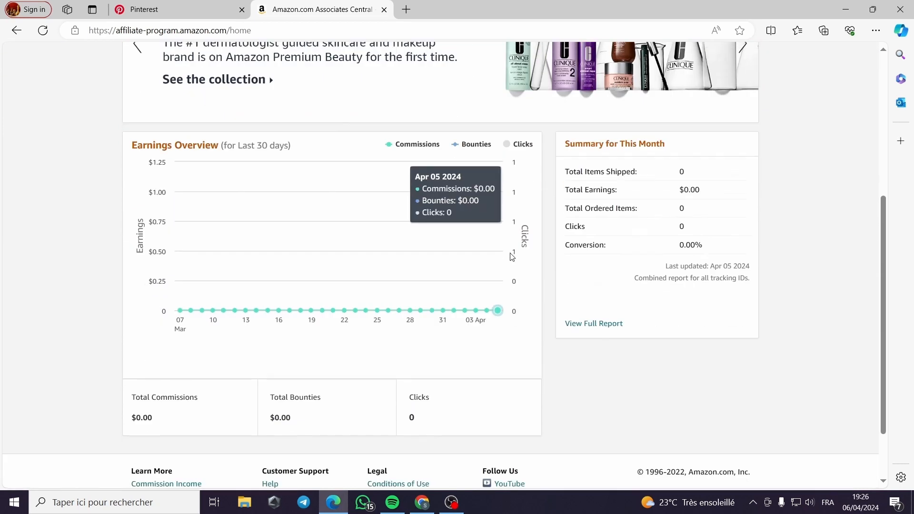
scroll(511, 257, "down", 1)
scroll(510, 257, "up", 7)
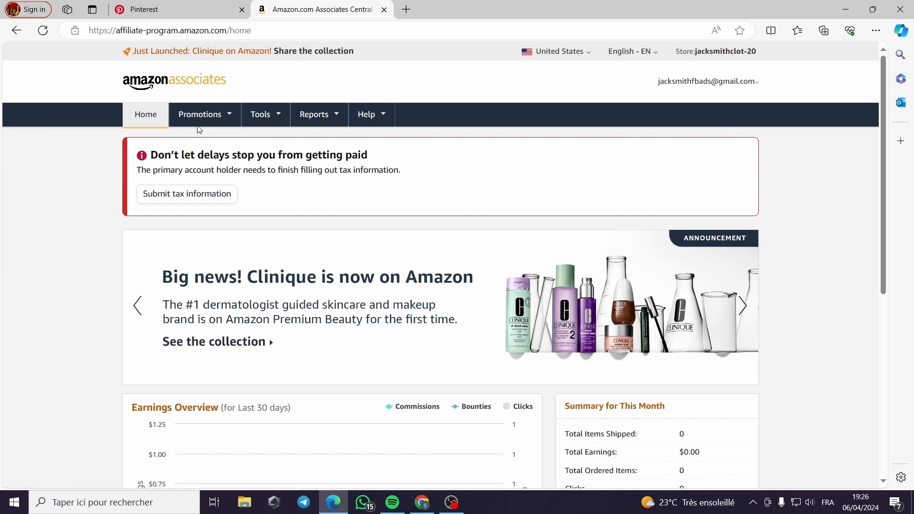
left_click(234, 116)
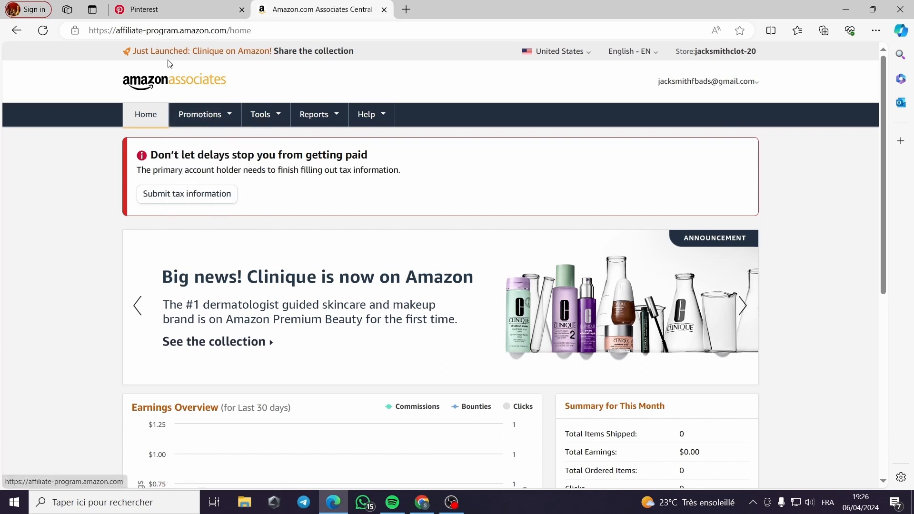
mouse_move(229, 114)
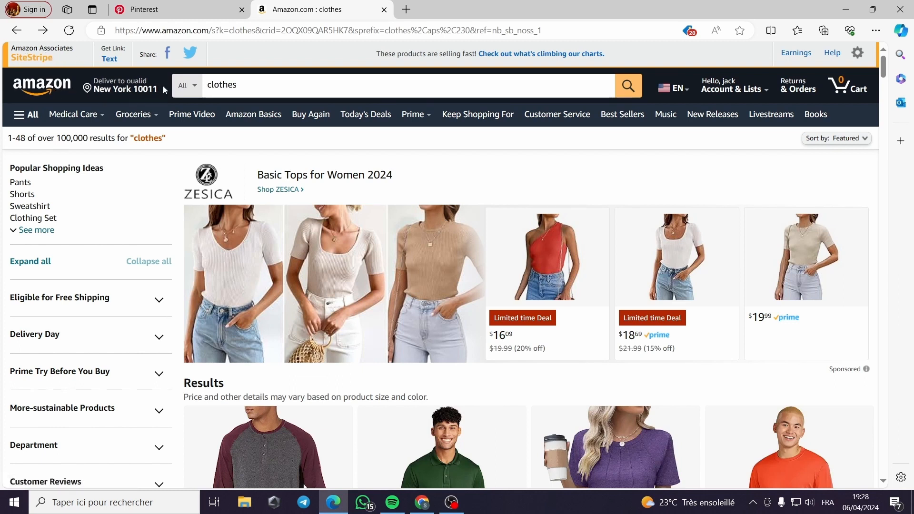
Select the complete "About this item" text of the Amazon Essentials Henley shirt, including its hidden part
scroll(758, 328, "down", 4)
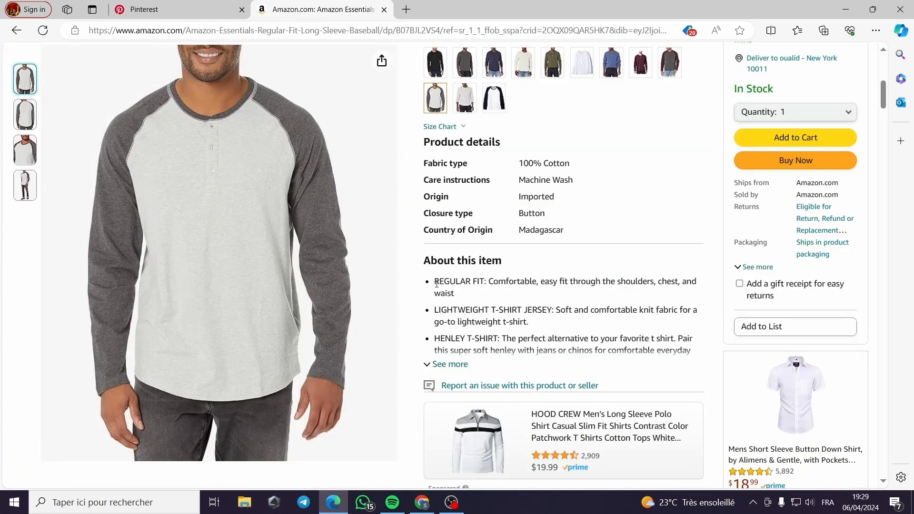
left_click_drag(436, 283, 527, 351)
key("ctrl+c")
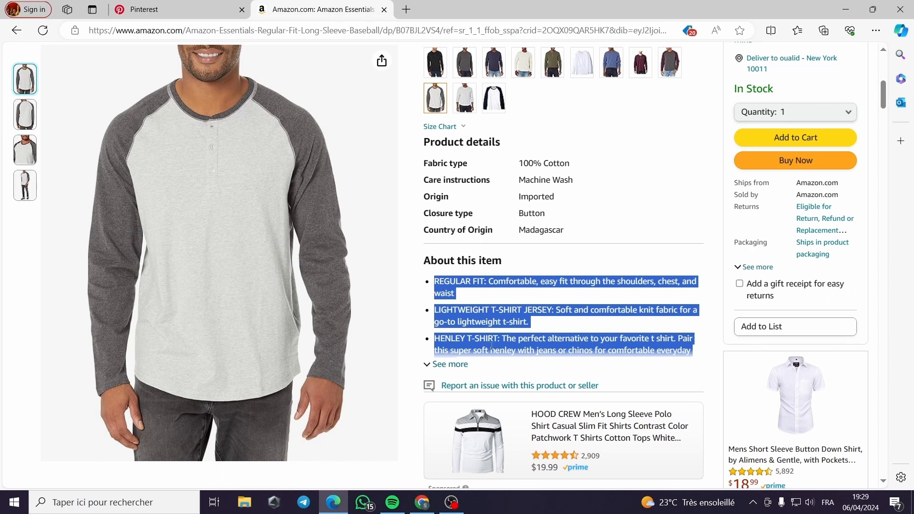
left_click(452, 364)
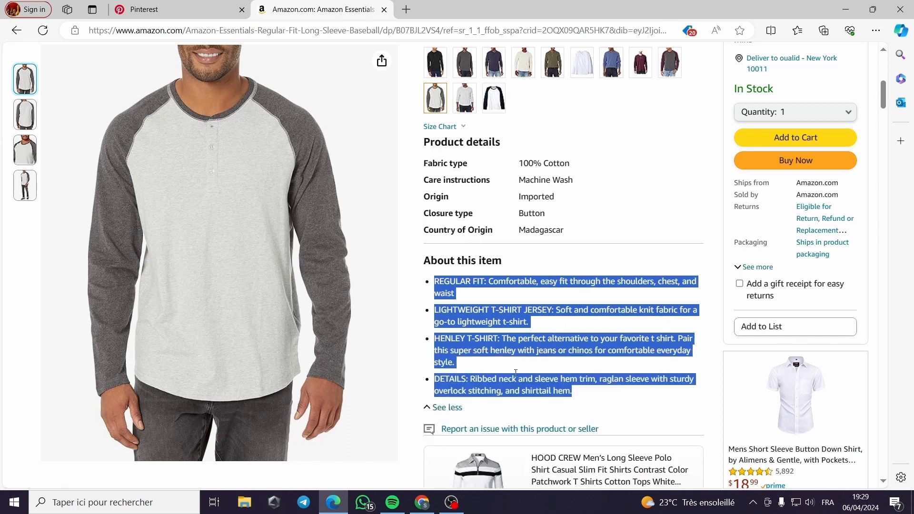
Switch to the Pinterest draft "Men's Regular-Fit Long-Sleeve Henley Shirt" and paste the product text as its description
left_click(193, 5)
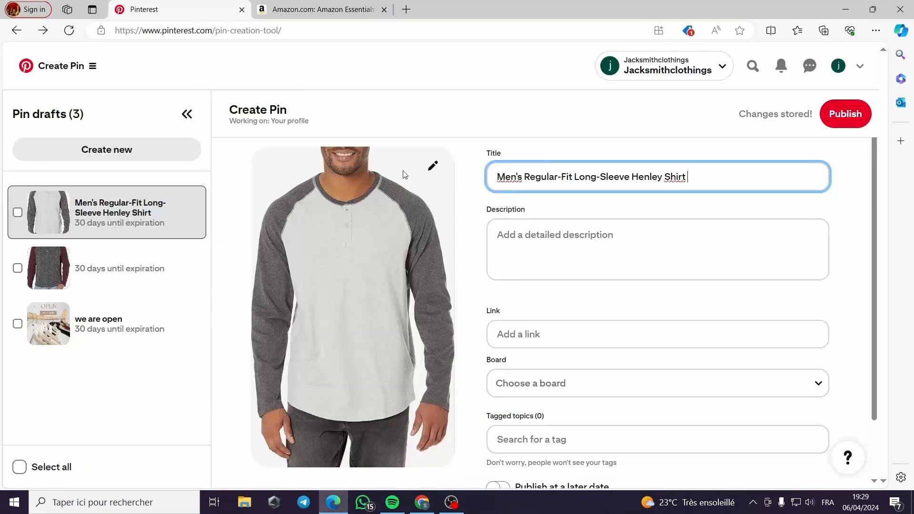
left_click(606, 239)
key("ctrl+v")
scroll(606, 264, "down", 1)
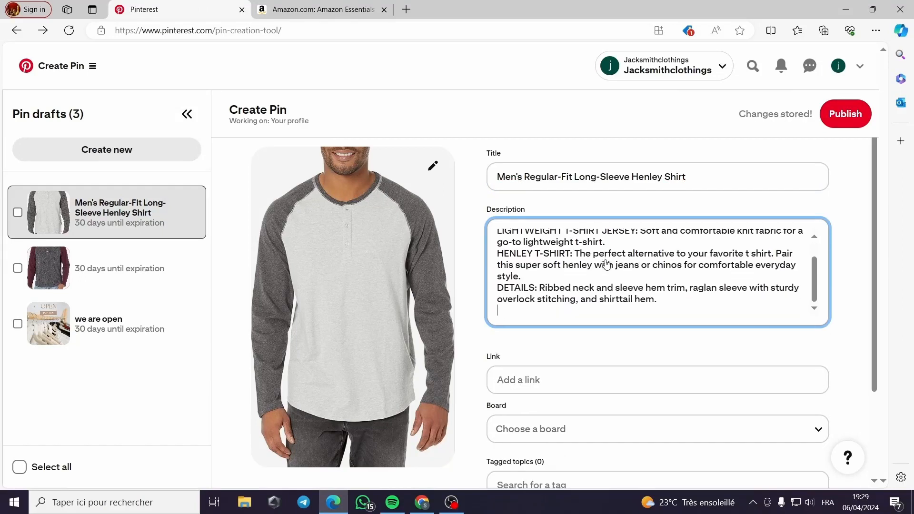
scroll(619, 284, "up", 1)
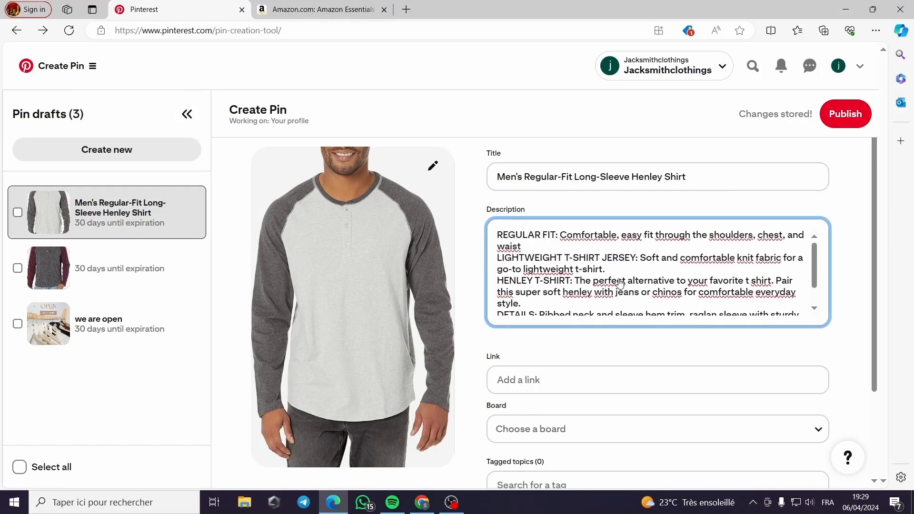
Return to the Amazon product page and generate a short affiliate text link for the Pin's empty link field
left_click(572, 384)
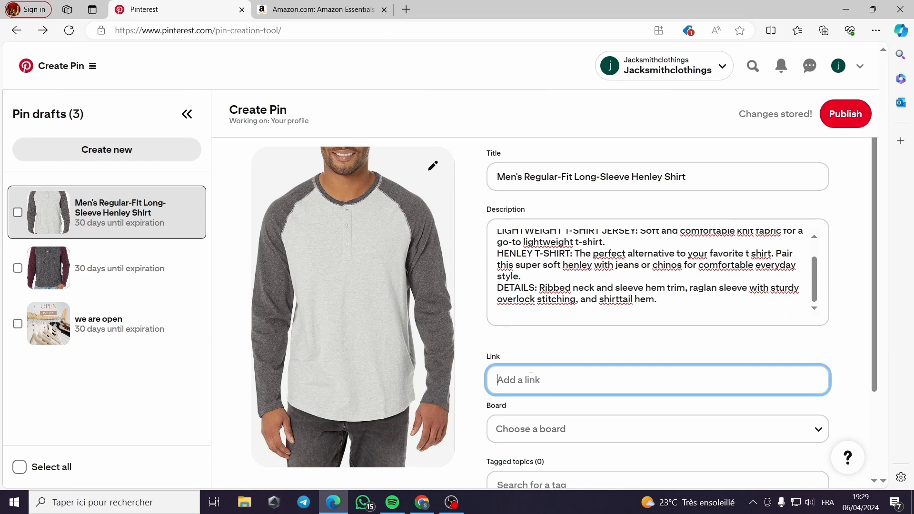
scroll(531, 376, "down", 1)
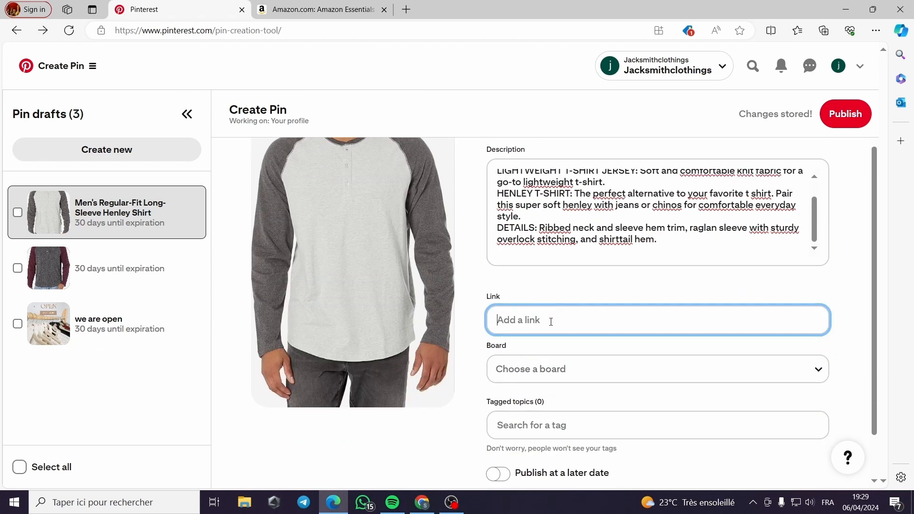
left_click(320, 9)
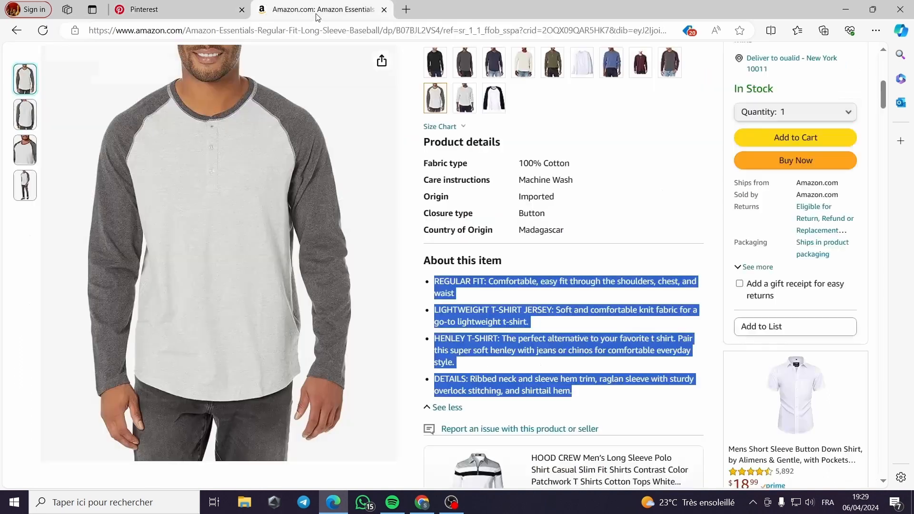
scroll(285, 161, "up", 10)
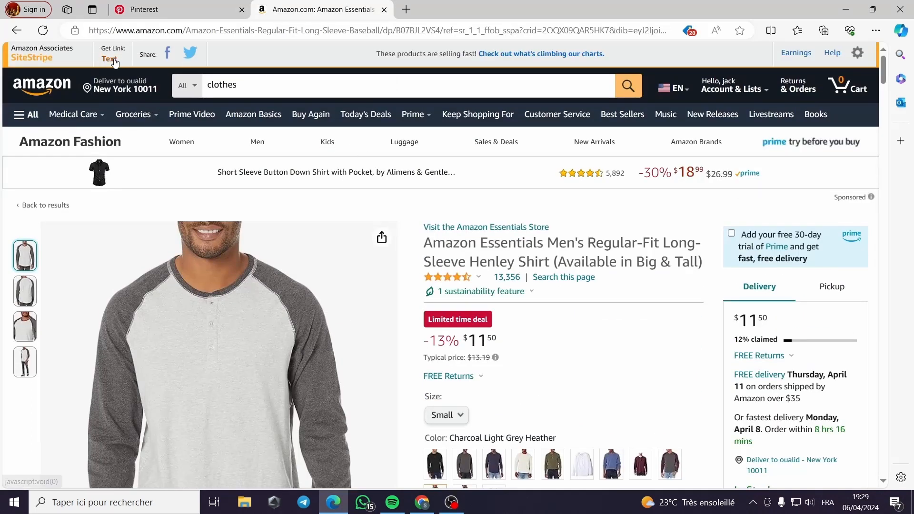
left_click(110, 59)
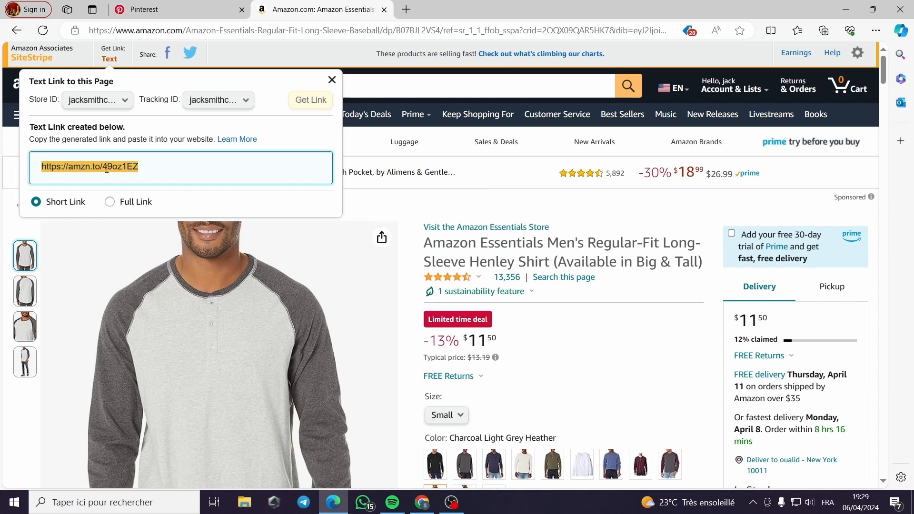
Keep the link format on Short Link and copy the whole generated affiliate link for the Henley shirt
left_click(110, 201)
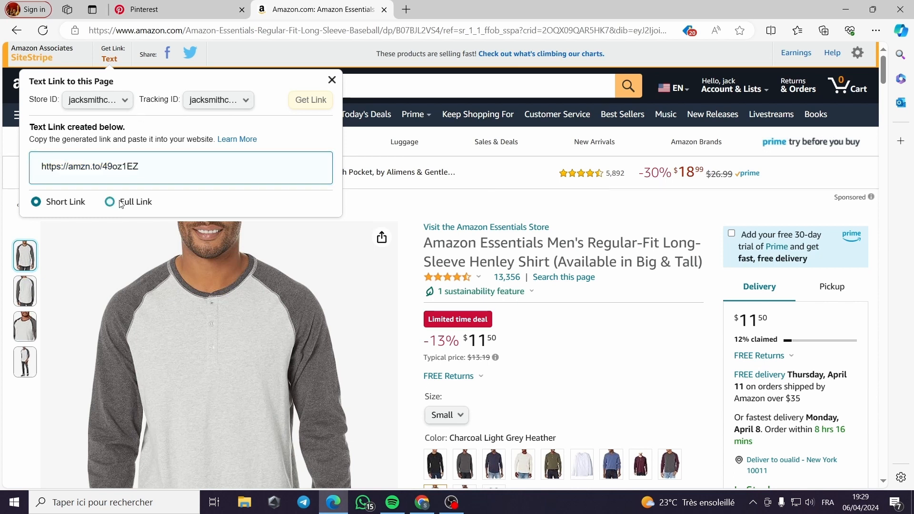
left_click(57, 203)
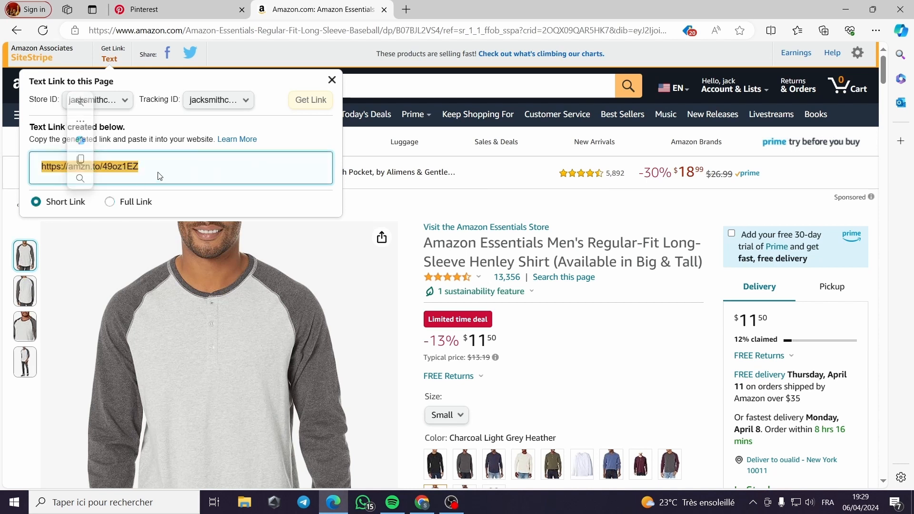
left_click_drag(152, 169, 144, 168)
left_click(131, 168)
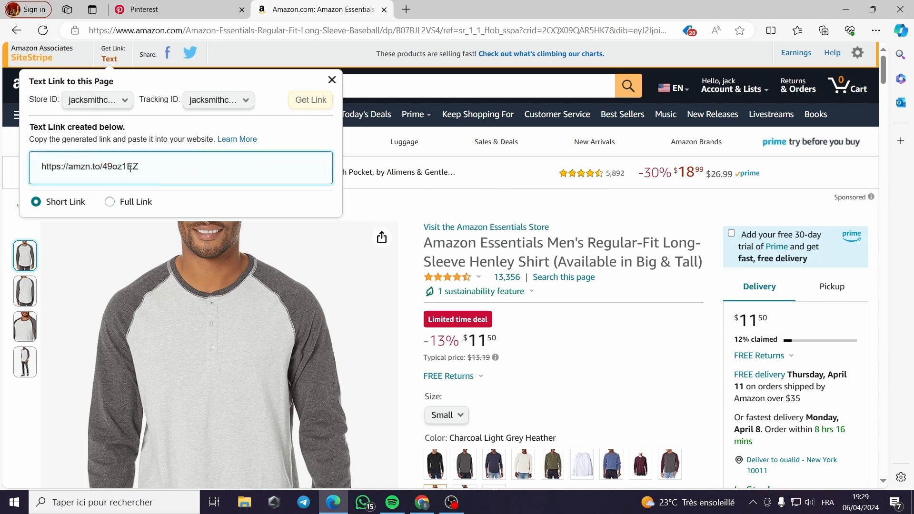
left_click(142, 168)
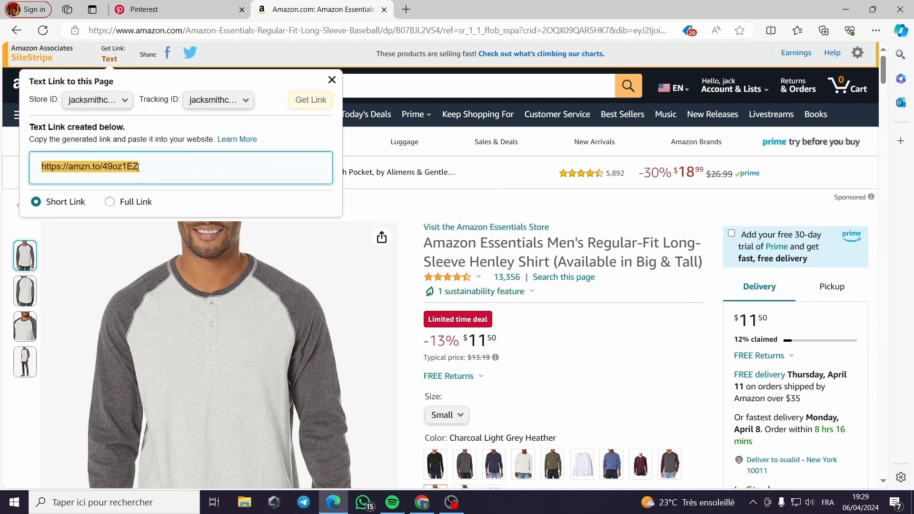
right_click(137, 168)
left_click(159, 178)
left_click(183, 10)
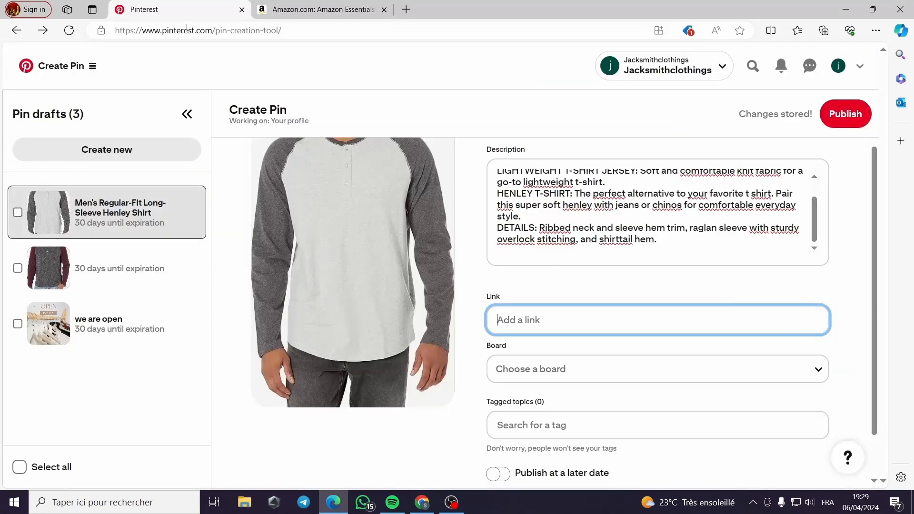
right_click(513, 324)
left_click(572, 205)
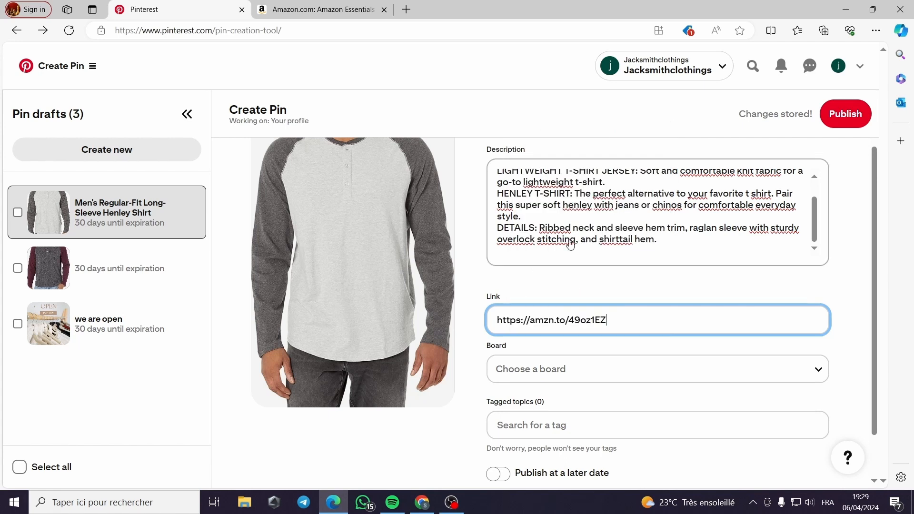
Start a topic tag search with "f" for the Henley shirt Pin
scroll(604, 320, "down", 1)
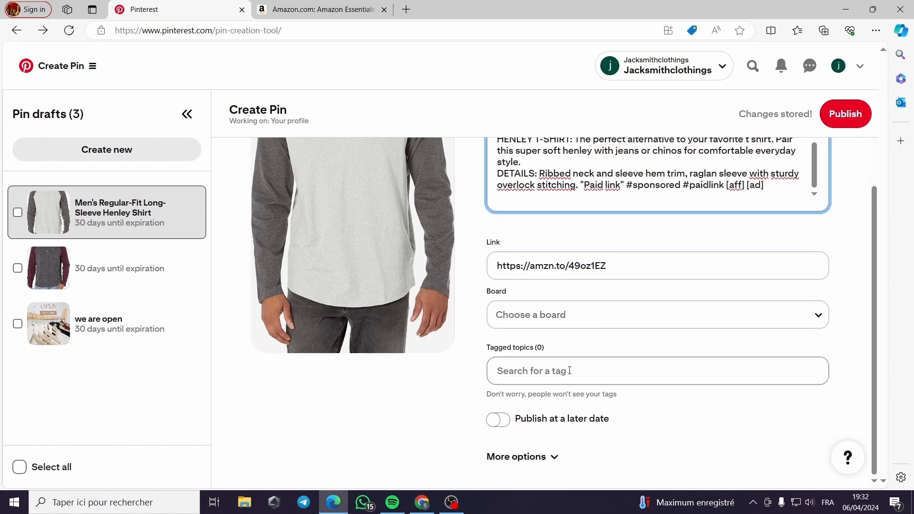
left_click(569, 371)
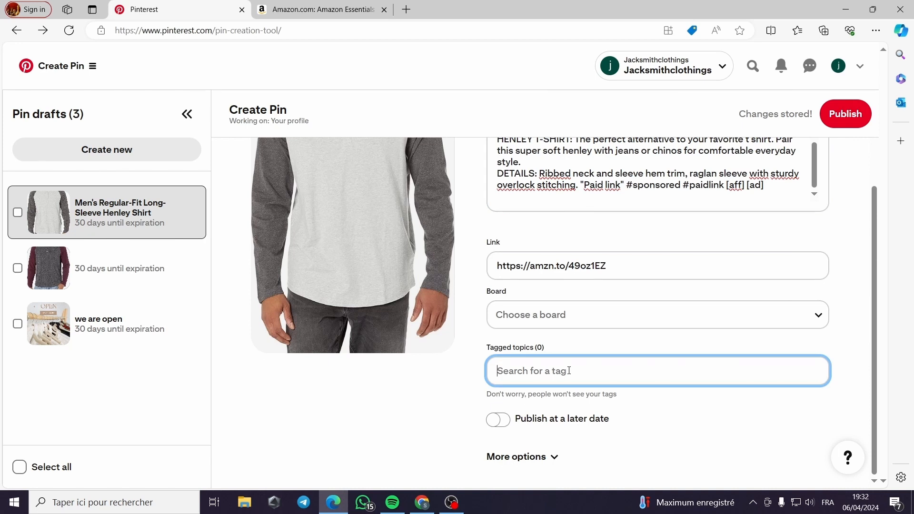
type("f")
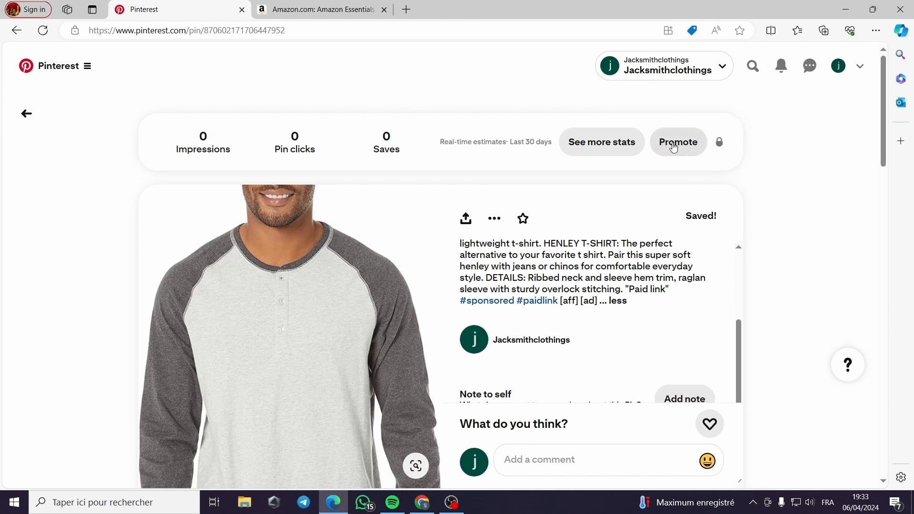
Open the promotion setup for the published Henley shirt Pin and look over its budget, duration and targeting options
left_click(674, 147)
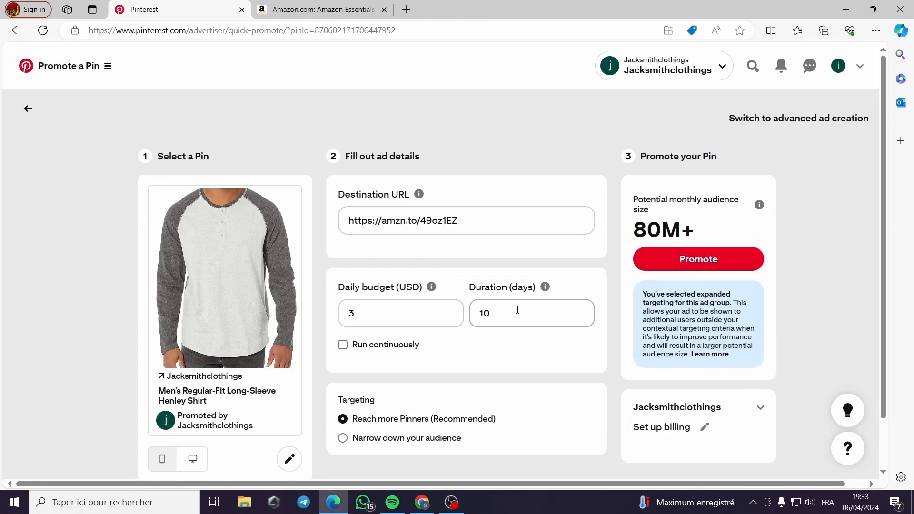
scroll(533, 316, "down", 2)
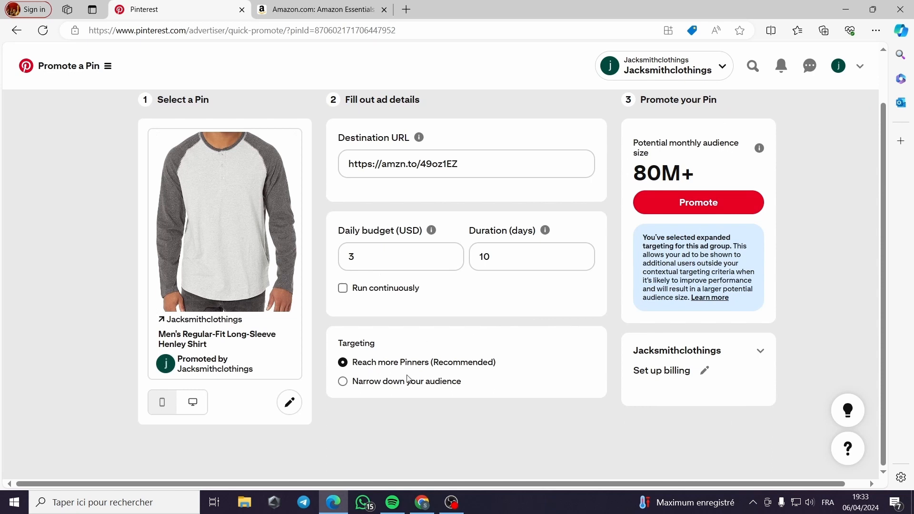